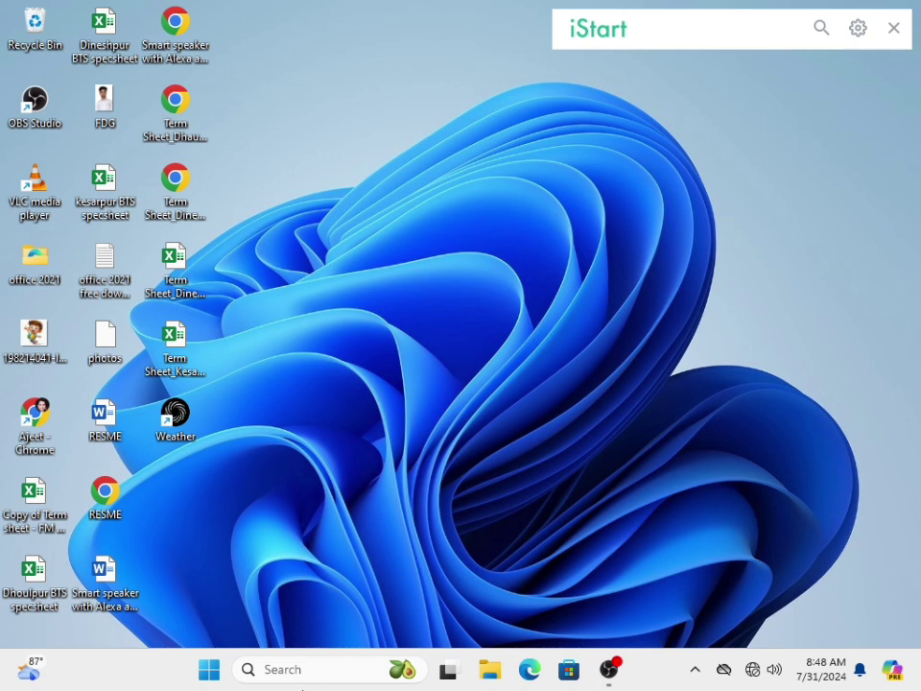
Search Windows for 'chro' so Google Chrome shows as the best-match app.
{"action": "left_click", "coordinate": [323, 669]}
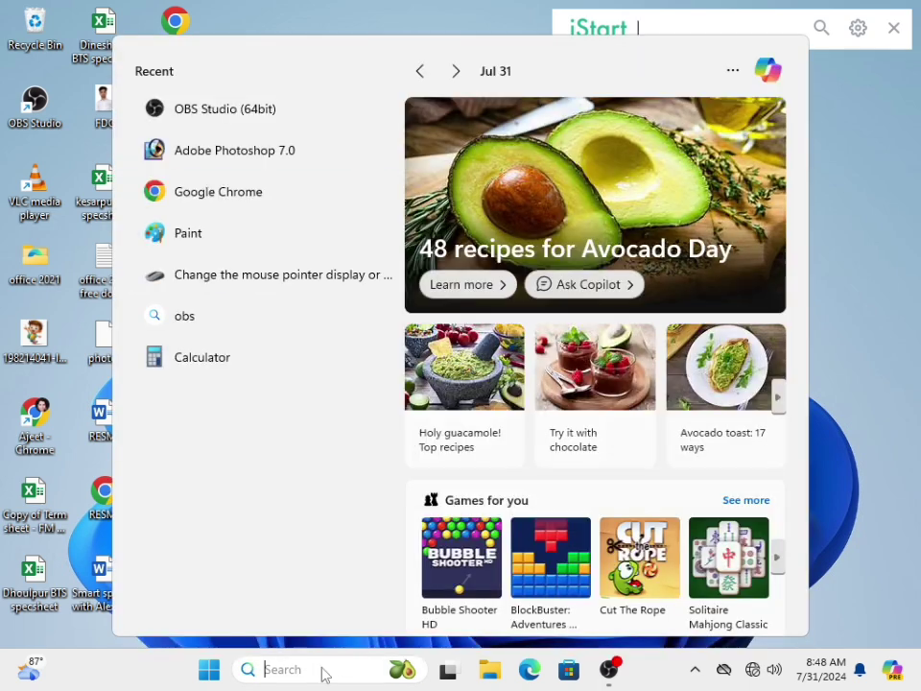
{"action": "type", "text": "chro"}
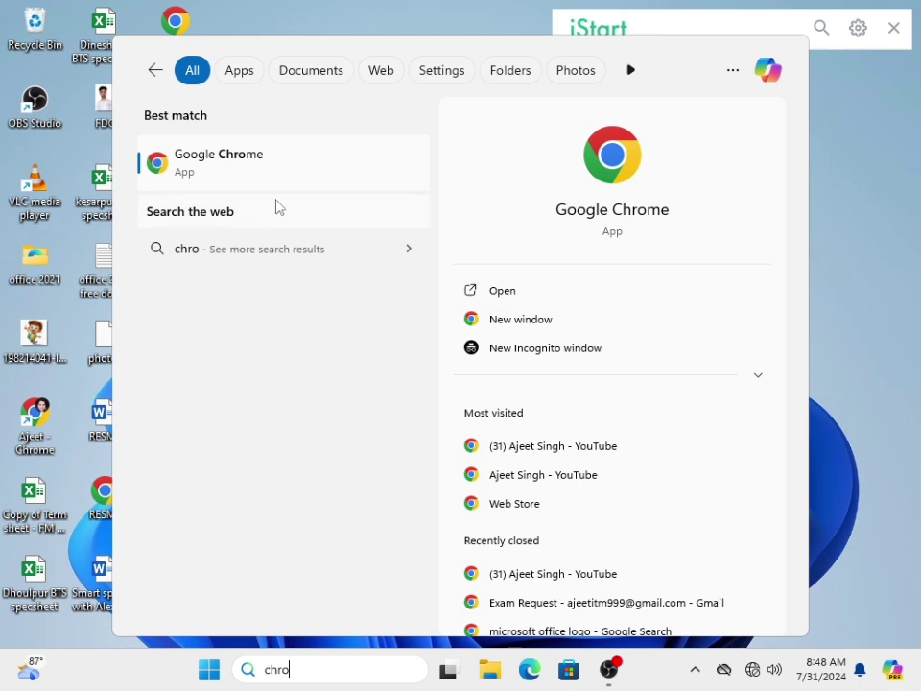
Launch Chrome maximized, add a new profile, and choose to sign in to it.
{"action": "left_click", "coordinate": [285, 182]}
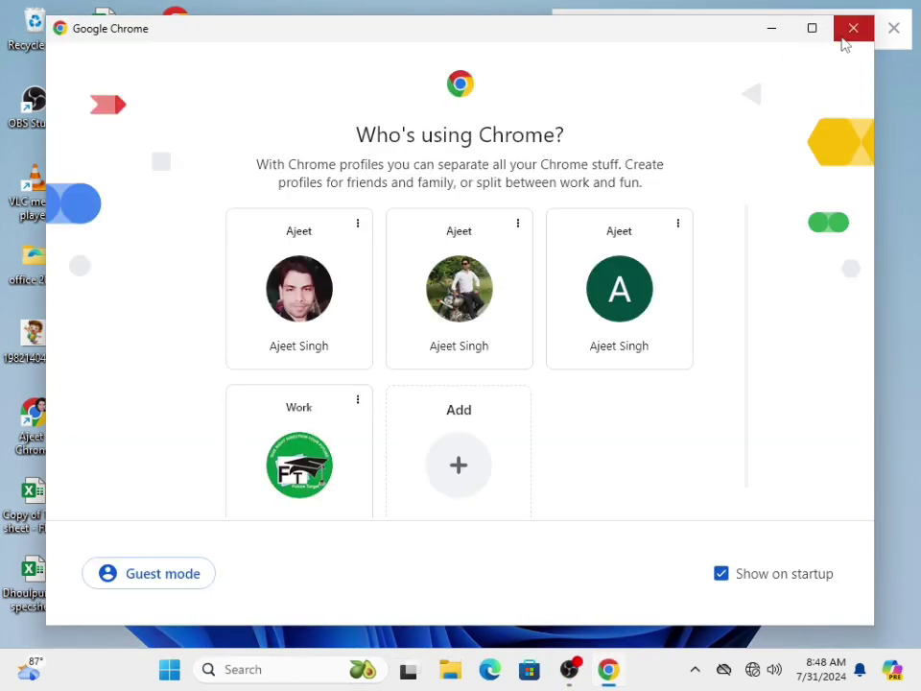
{"action": "left_click", "coordinate": [813, 29]}
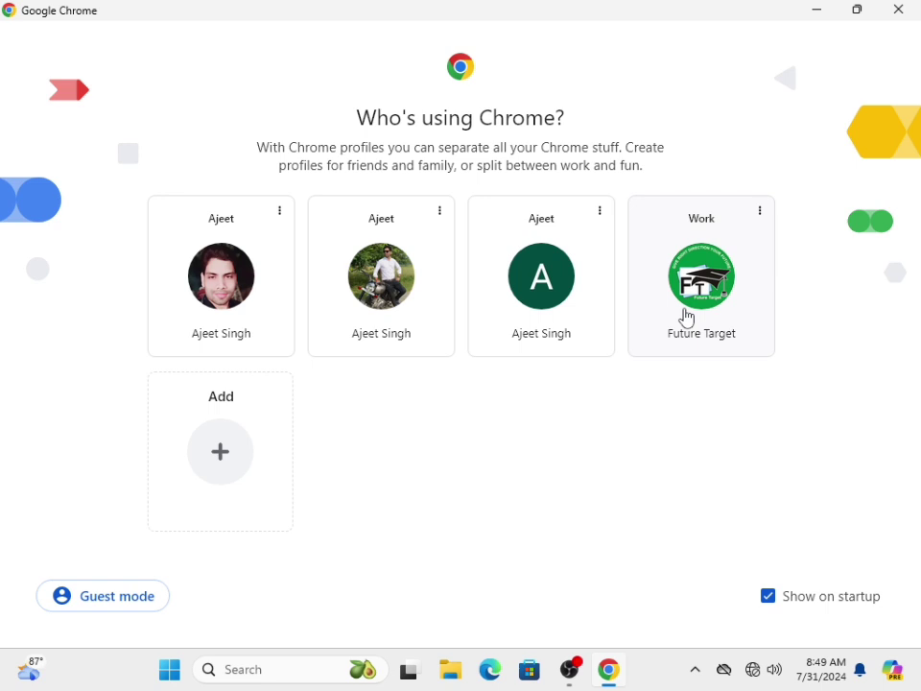
{"action": "left_click", "coordinate": [222, 453]}
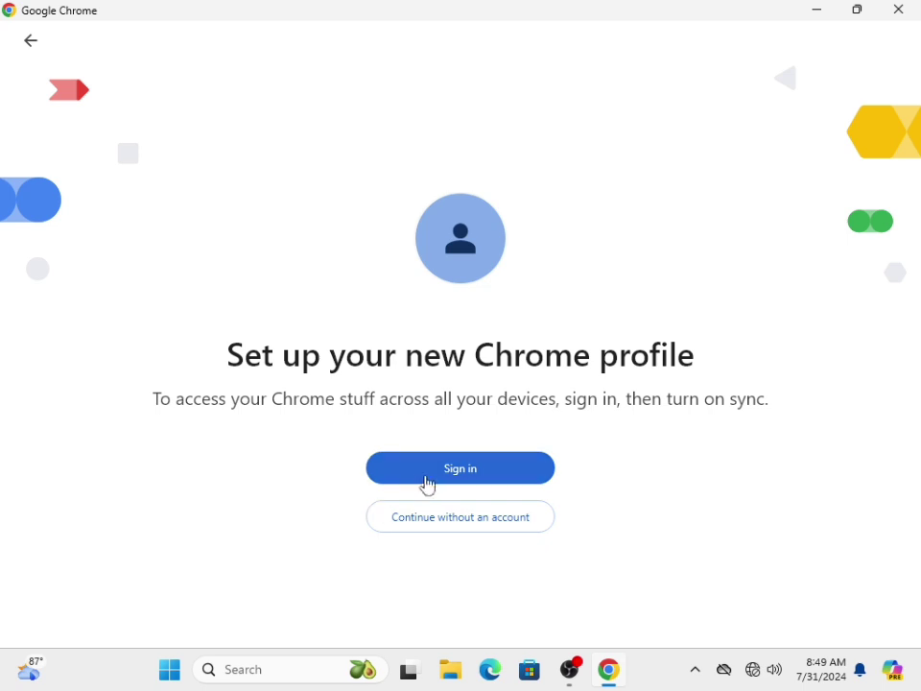
{"action": "left_click", "coordinate": [487, 474]}
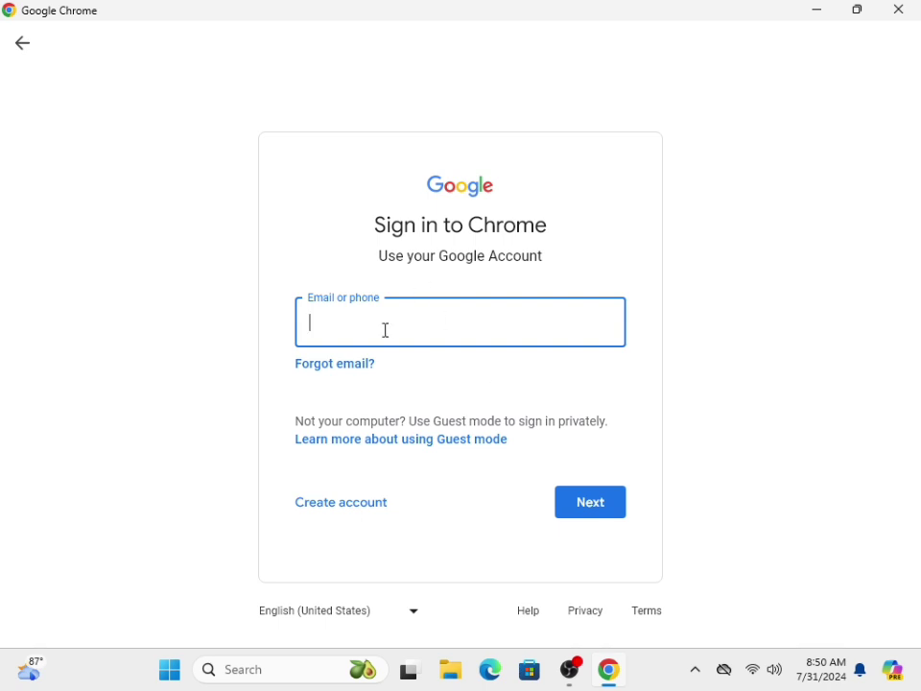
Start creating a new Google Account for personal use.
{"action": "left_click", "coordinate": [326, 515]}
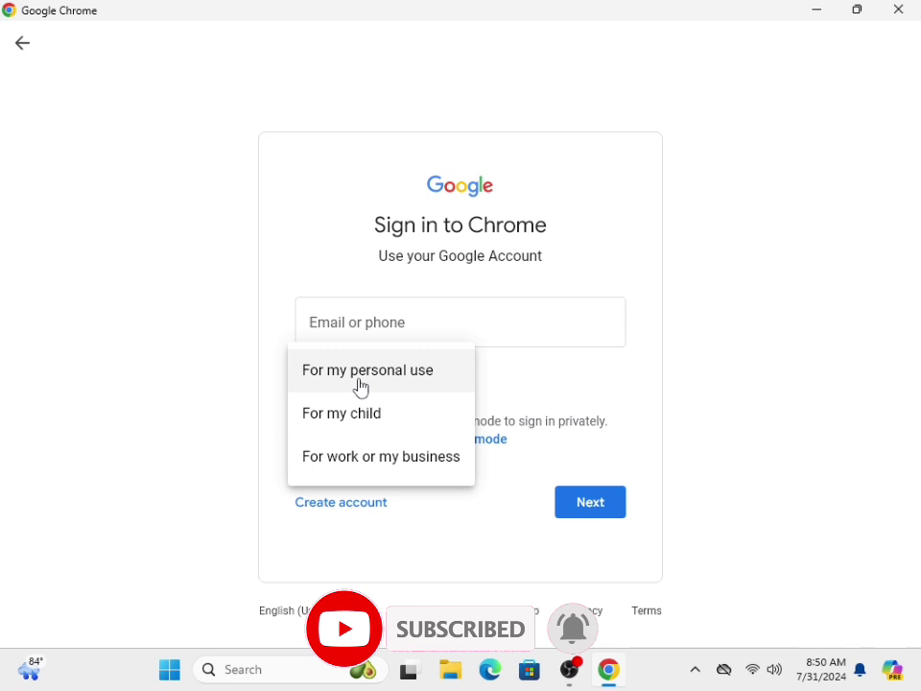
{"action": "left_click", "coordinate": [361, 387]}
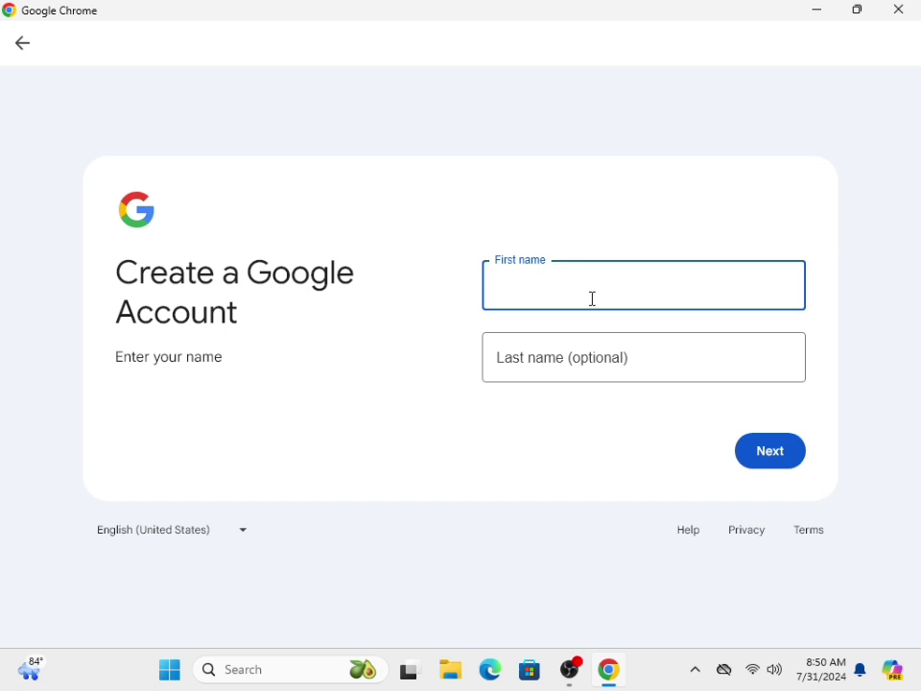
Enter the account holder's first and last name and continue.
{"action": "key", "text": "Tab"}
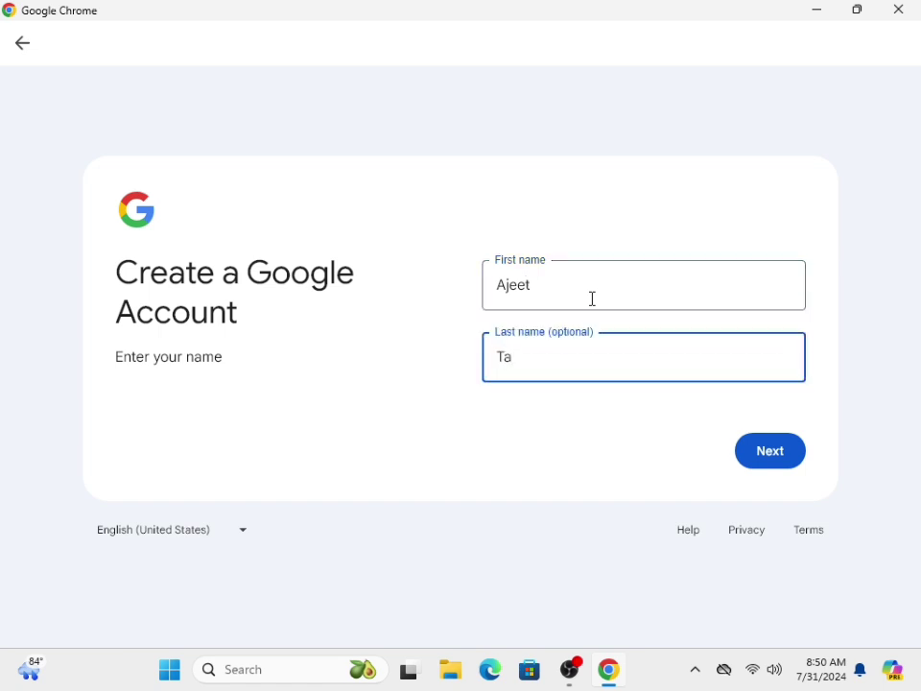
{"action": "key", "text": "Tab"}
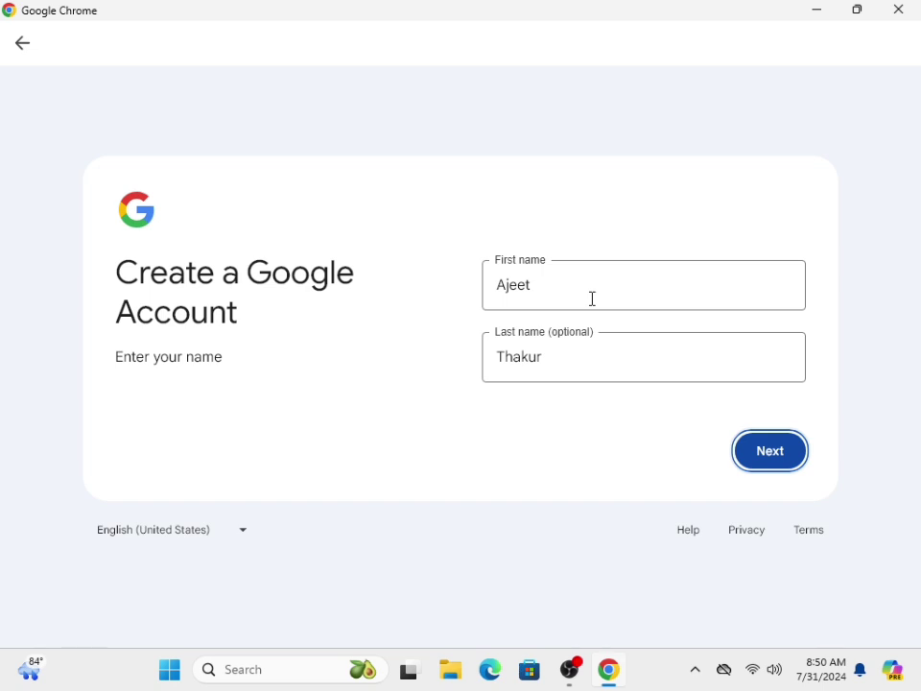
{"action": "left_click", "coordinate": [763, 461]}
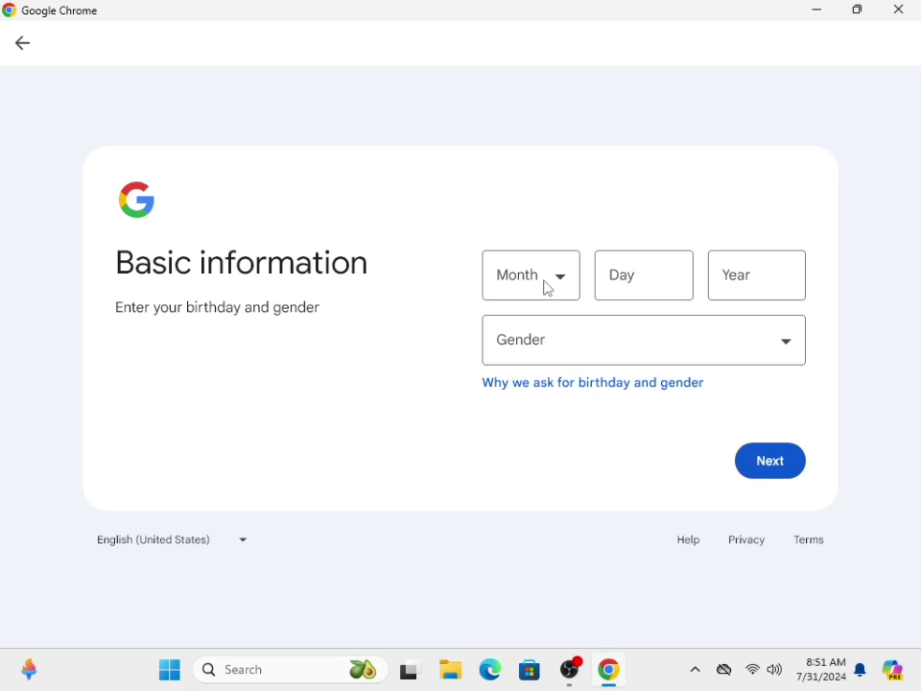
Set the birthday to December 11, 1999 and gender to Male, then continue.
{"action": "left_click", "coordinate": [547, 289]}
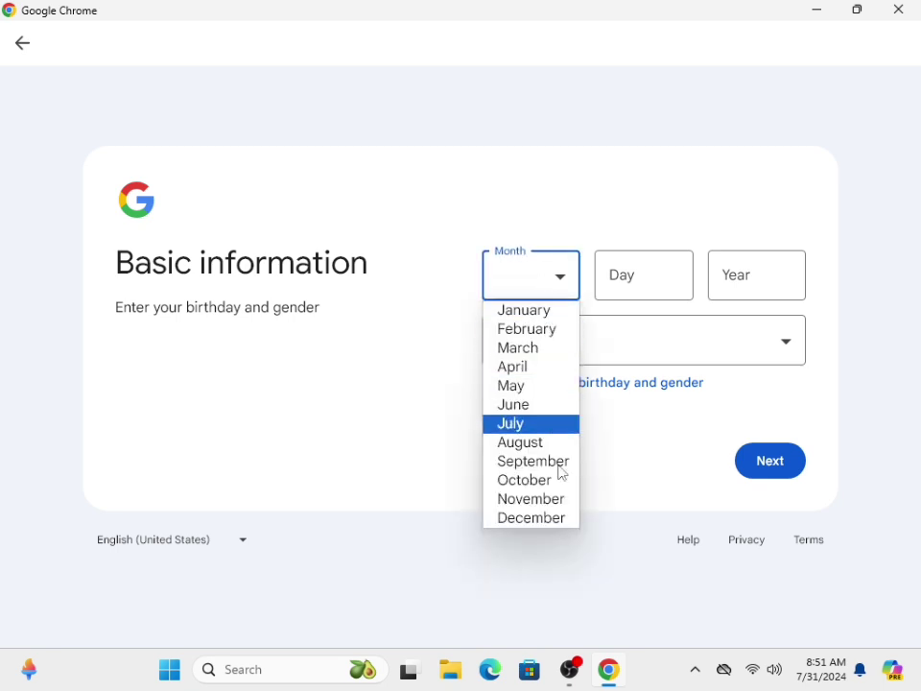
{"action": "left_click", "coordinate": [565, 518]}
{"action": "left_click", "coordinate": [650, 282]}
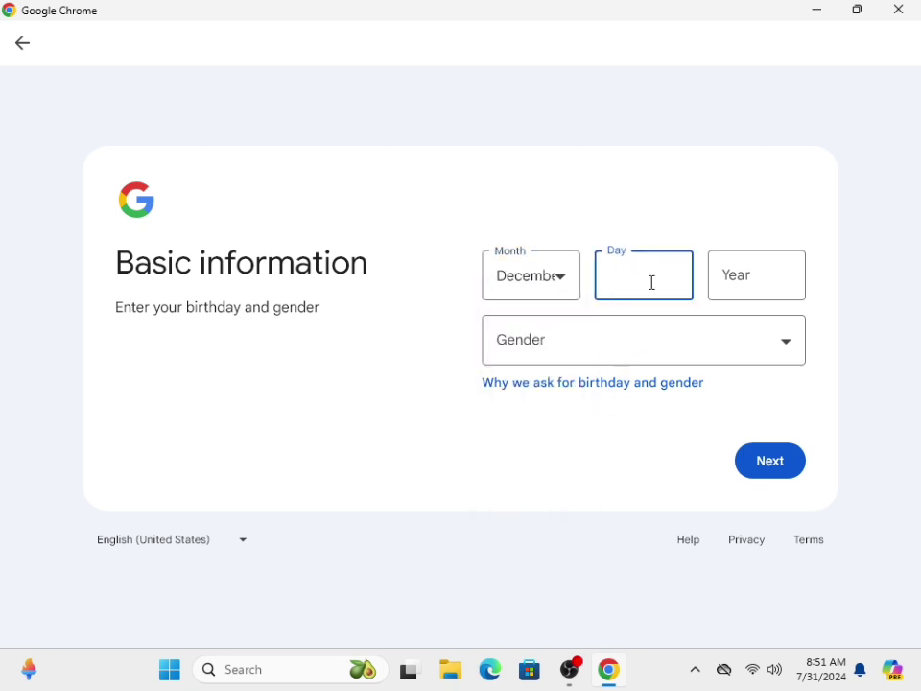
{"action": "type", "text": "11"}
{"action": "left_click", "coordinate": [742, 273]}
{"action": "type", "text": "19"}
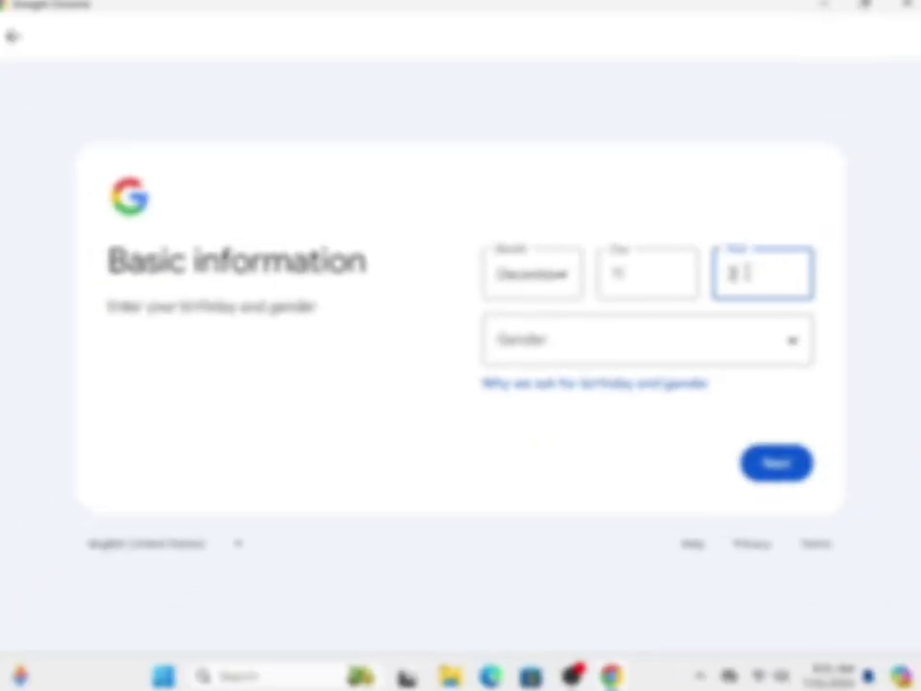
{"action": "key", "text": "BackSpace"}
{"action": "key", "text": "BackSpace"}
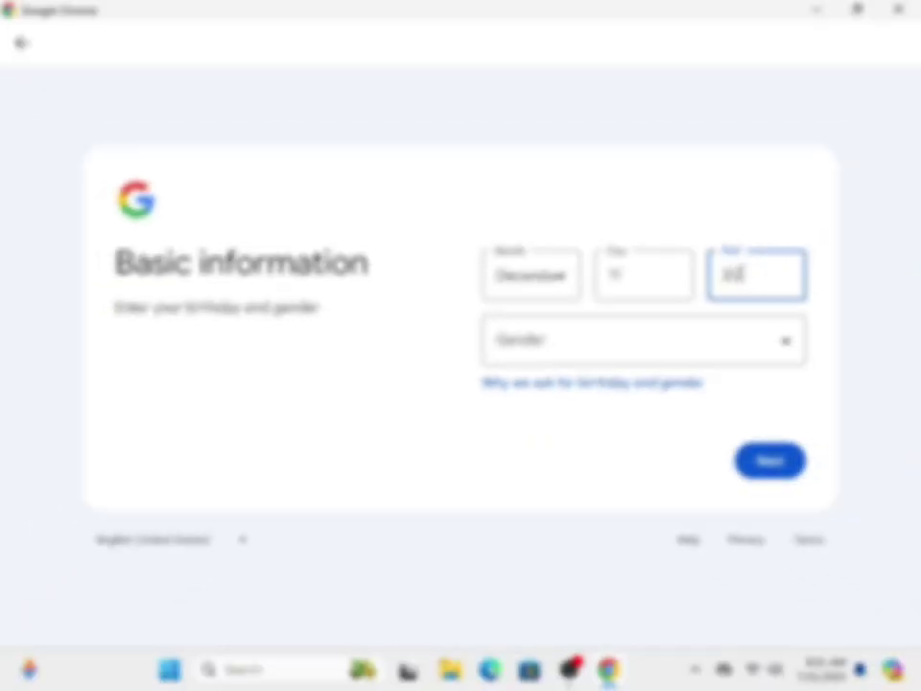
{"action": "type", "text": "1999"}
{"action": "left_click", "coordinate": [644, 361]}
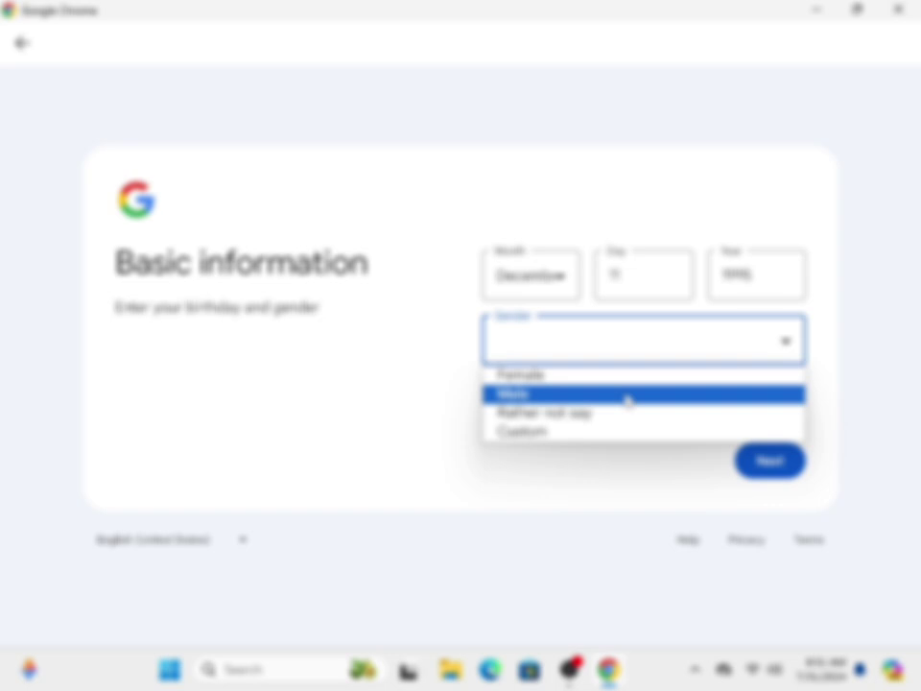
{"action": "left_click", "coordinate": [628, 399]}
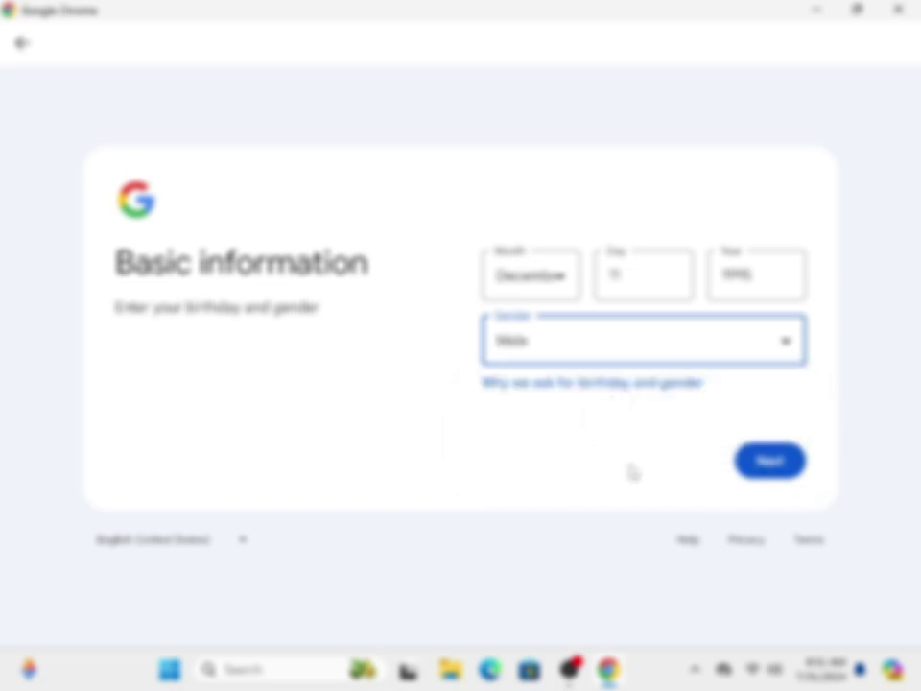
{"action": "left_click", "coordinate": [757, 470]}
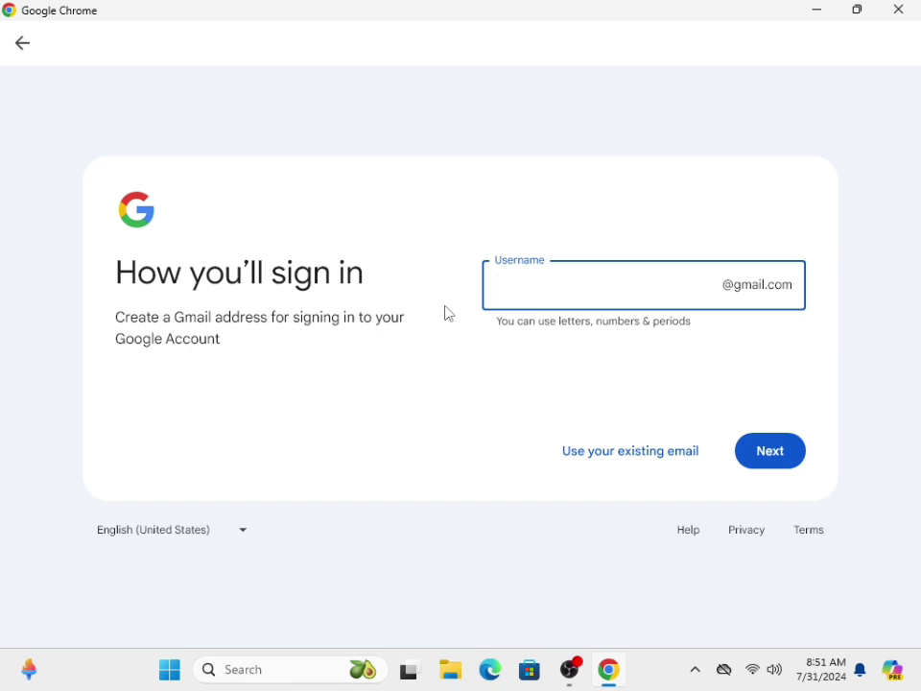
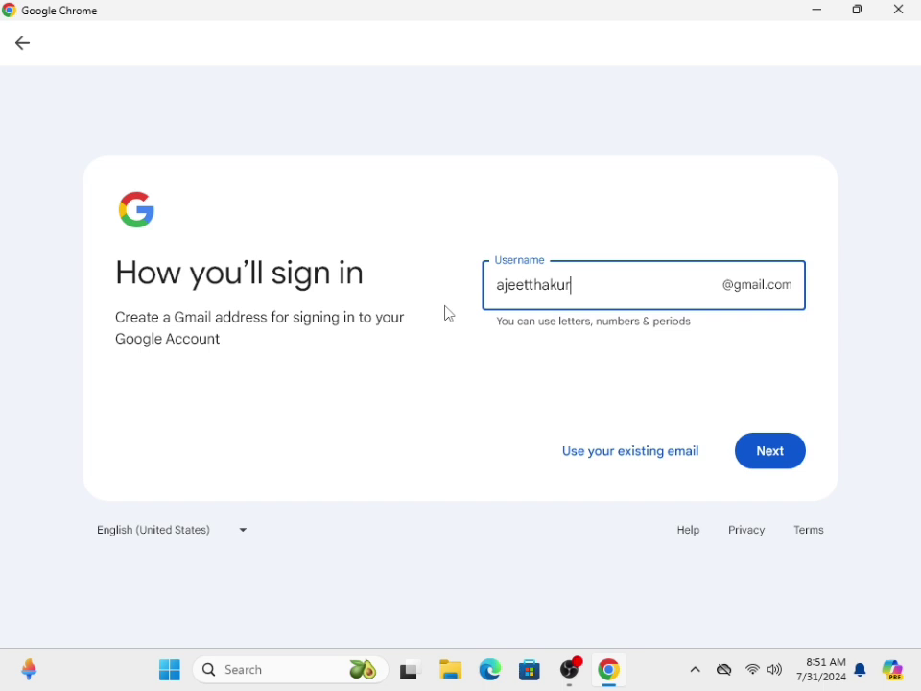
Pick a Gmail username, appending extra digits after the first choice is taken.
{"action": "left_click", "coordinate": [759, 461]}
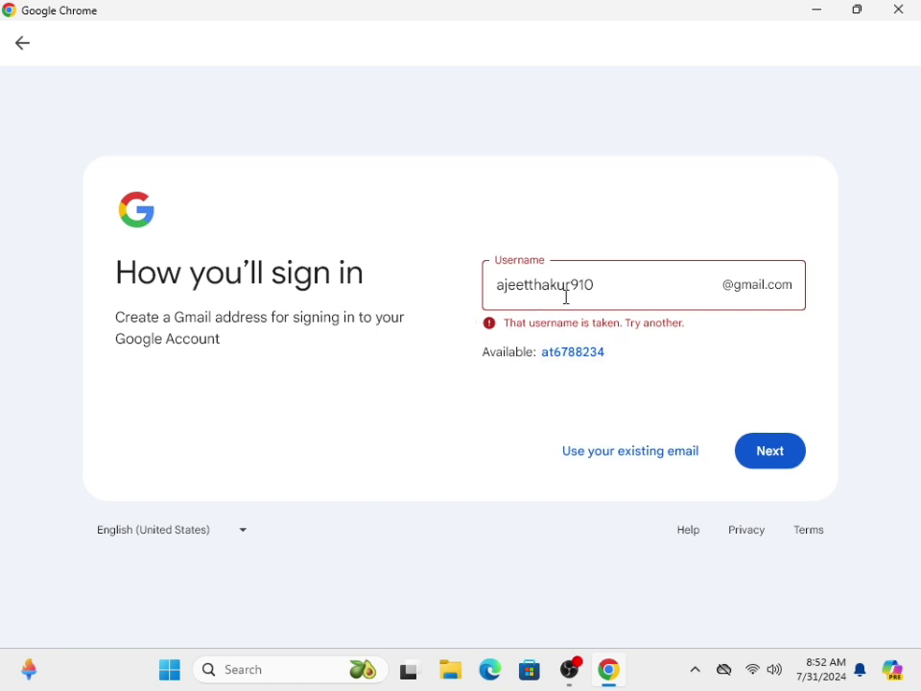
{"action": "left_click", "coordinate": [603, 288]}
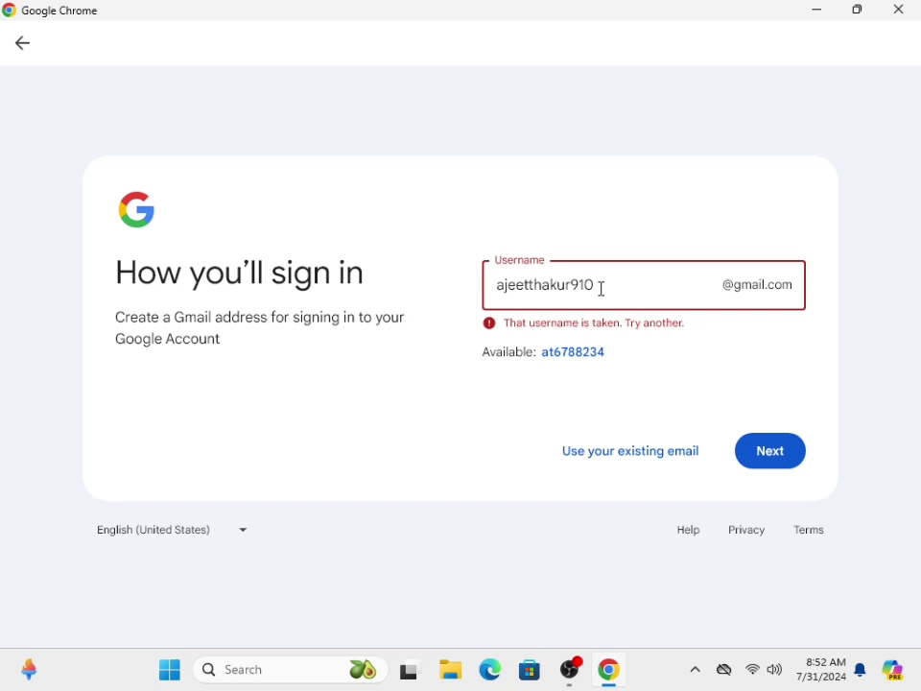
{"action": "left_click", "coordinate": [760, 447]}
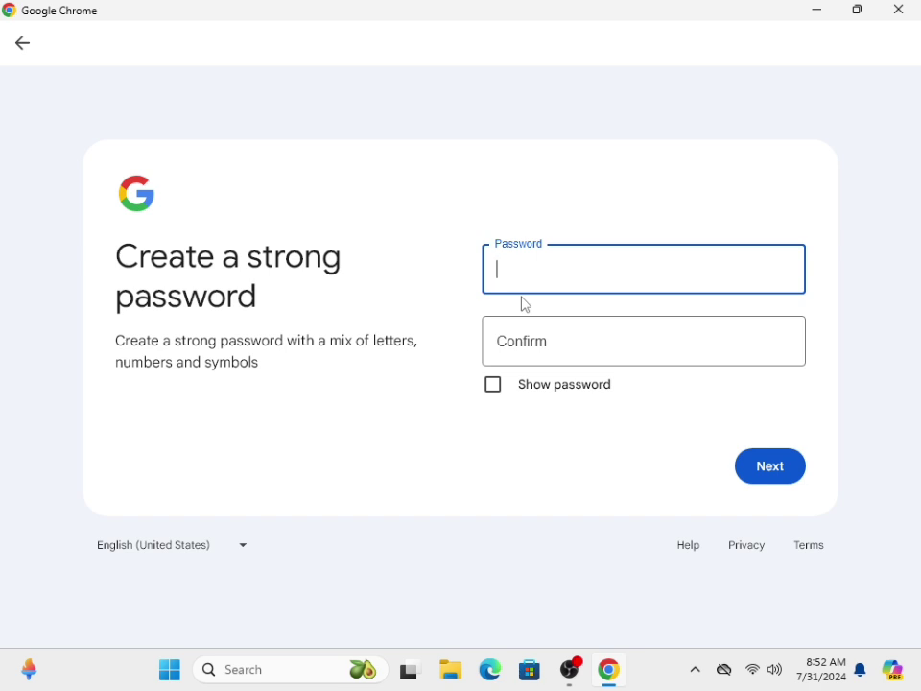
Enter a new password and a matching confirmation, then submit it.
{"action": "left_click", "coordinate": [522, 344]}
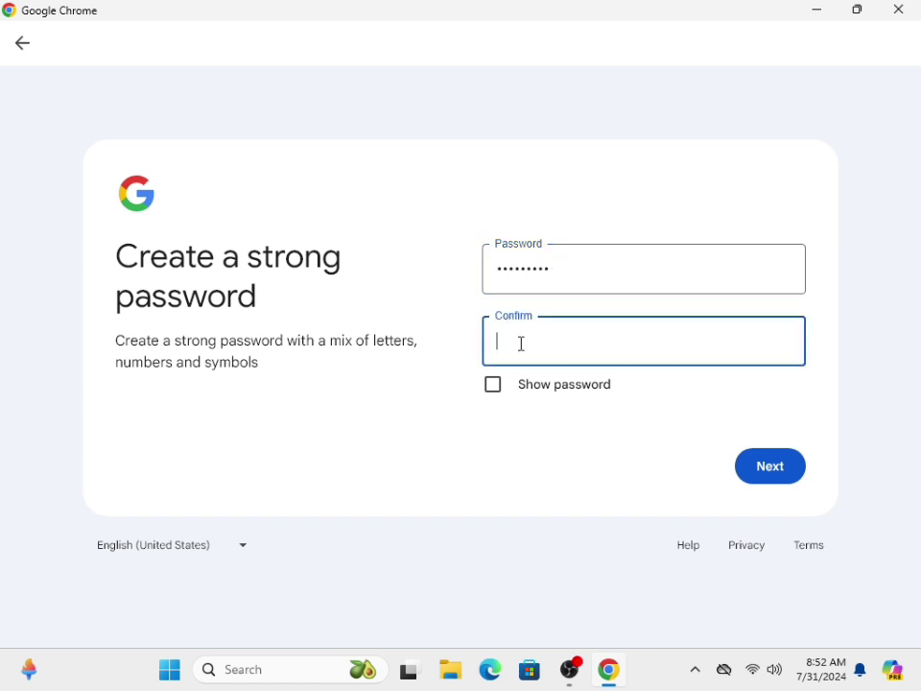
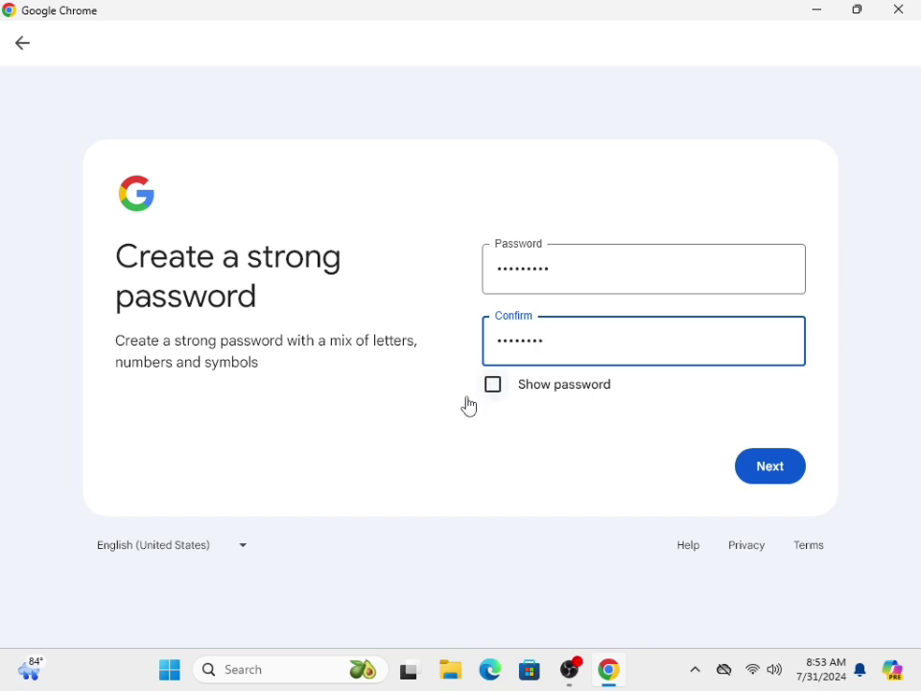
{"action": "left_click", "coordinate": [493, 386]}
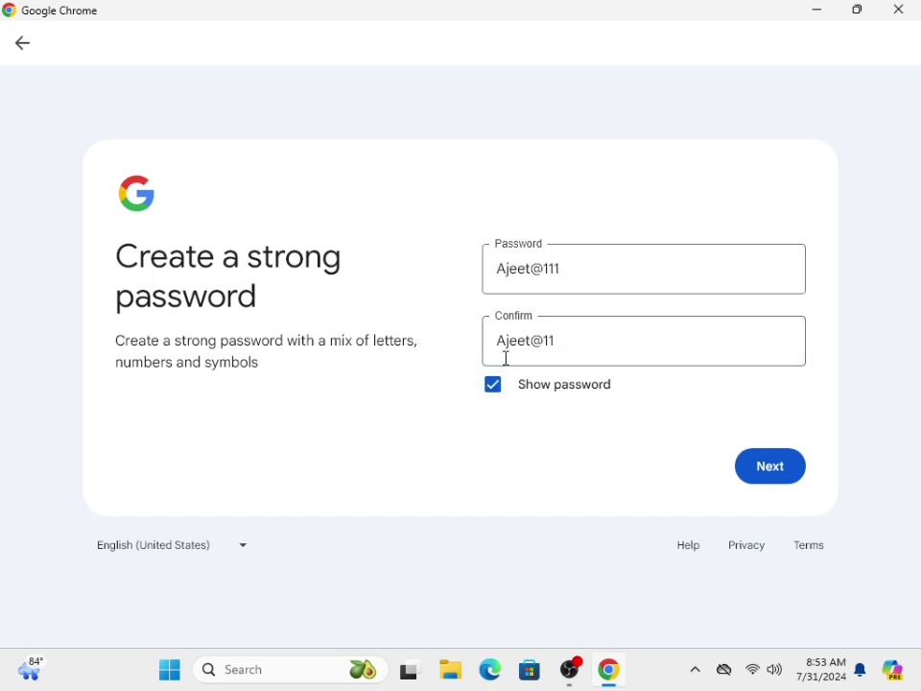
{"action": "left_click", "coordinate": [563, 346]}
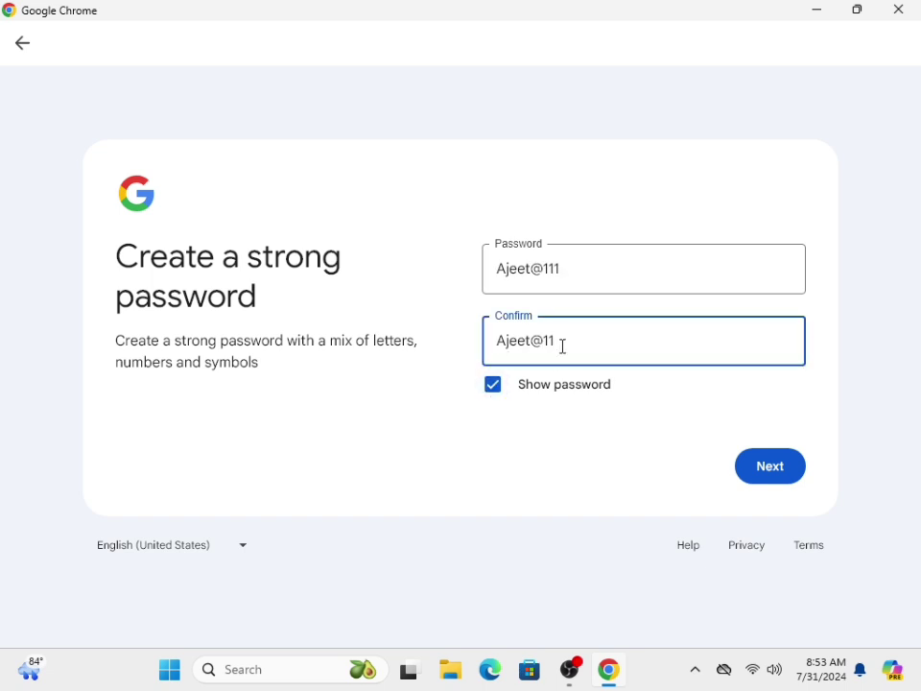
{"action": "type", "text": "1"}
{"action": "left_click", "coordinate": [486, 392]}
{"action": "left_click", "coordinate": [764, 469]}
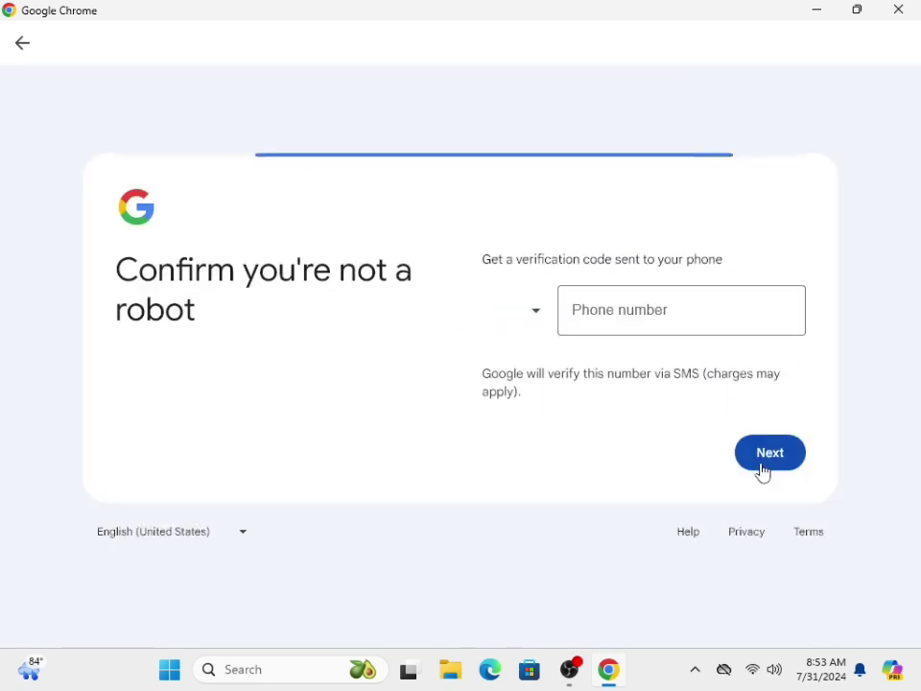
Verify the account with the phone number and the texted 6-digit code.
{"action": "left_click", "coordinate": [597, 308]}
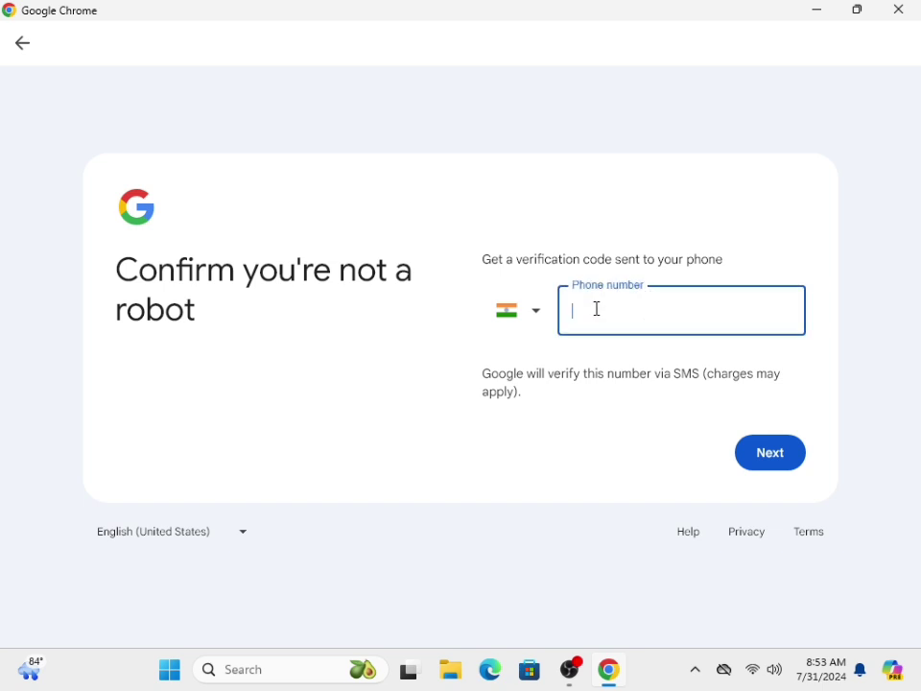
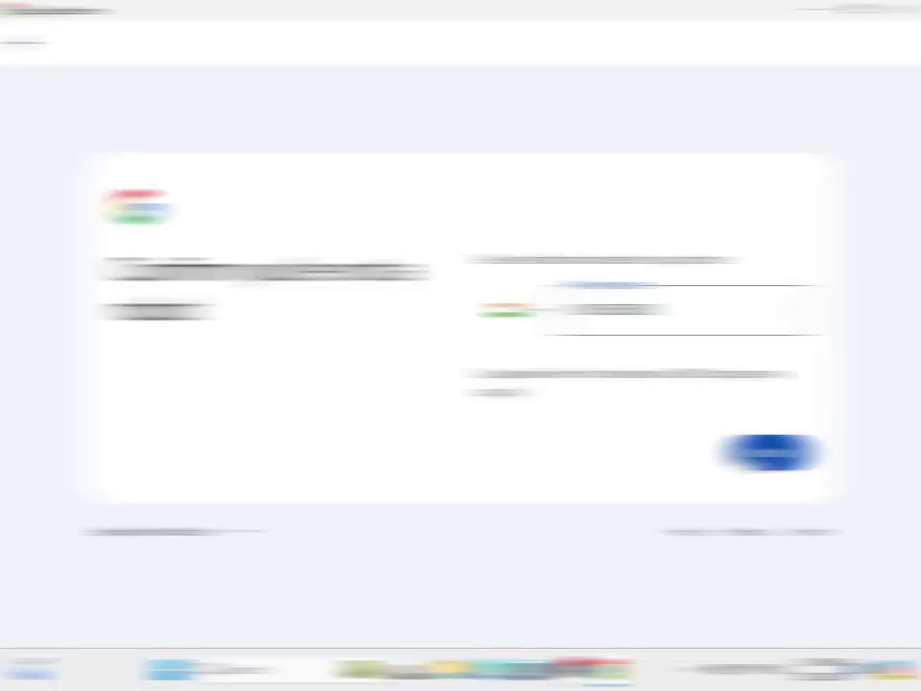
{"action": "key", "text": "Return"}
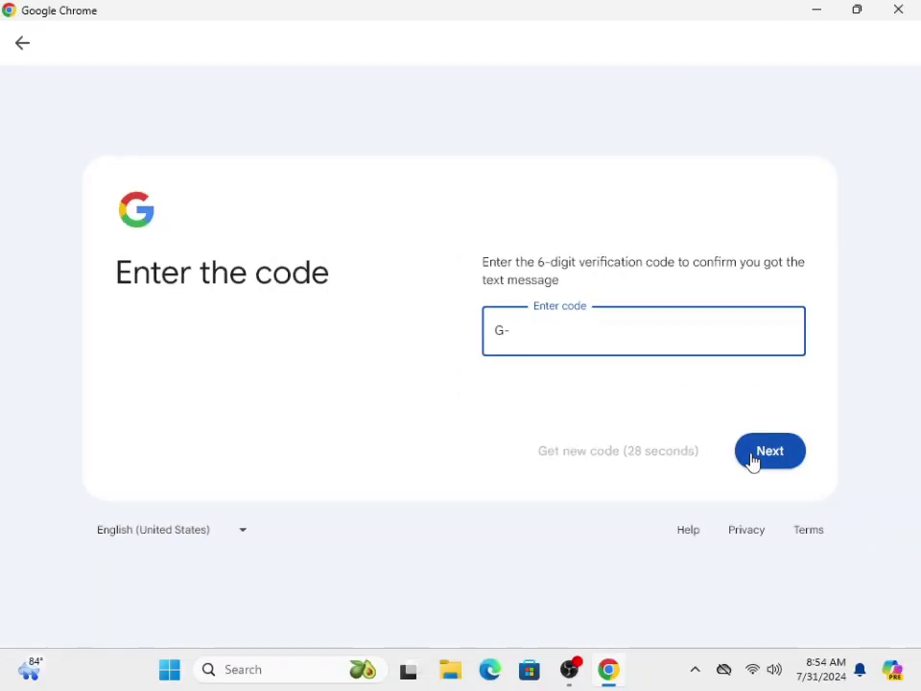
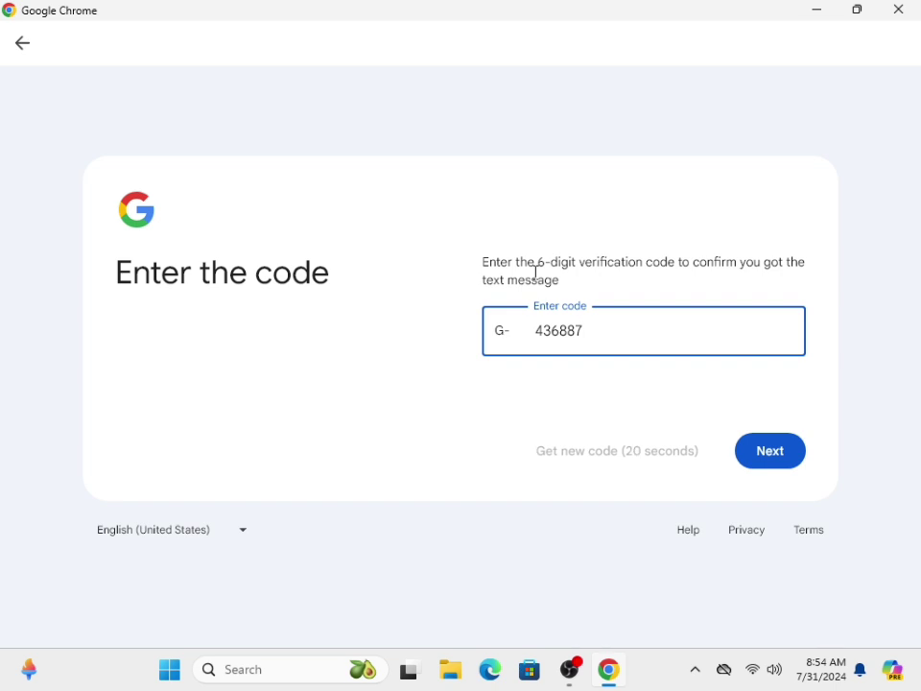
{"action": "left_click", "coordinate": [764, 447]}
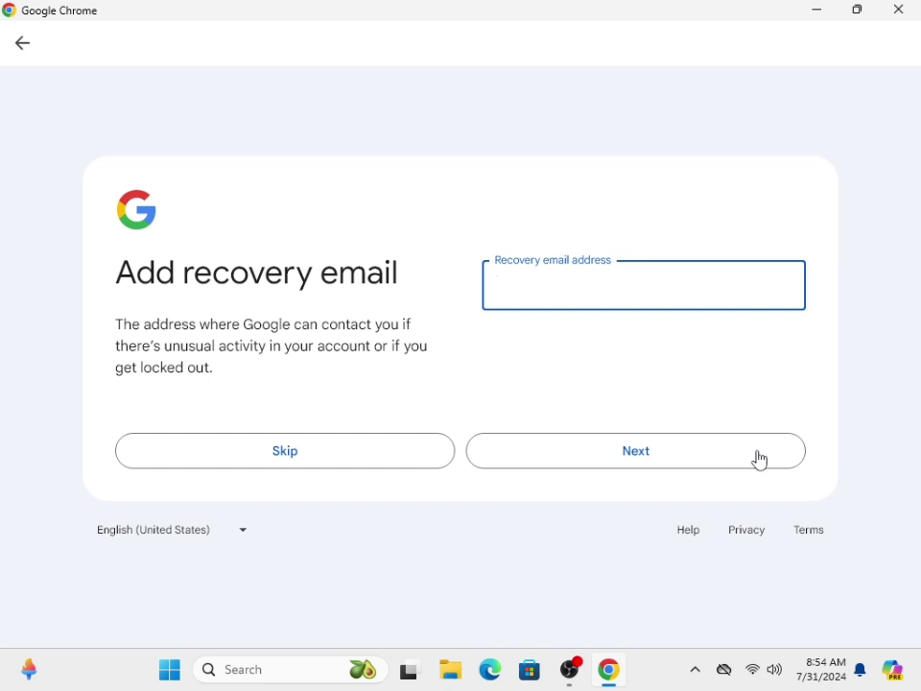
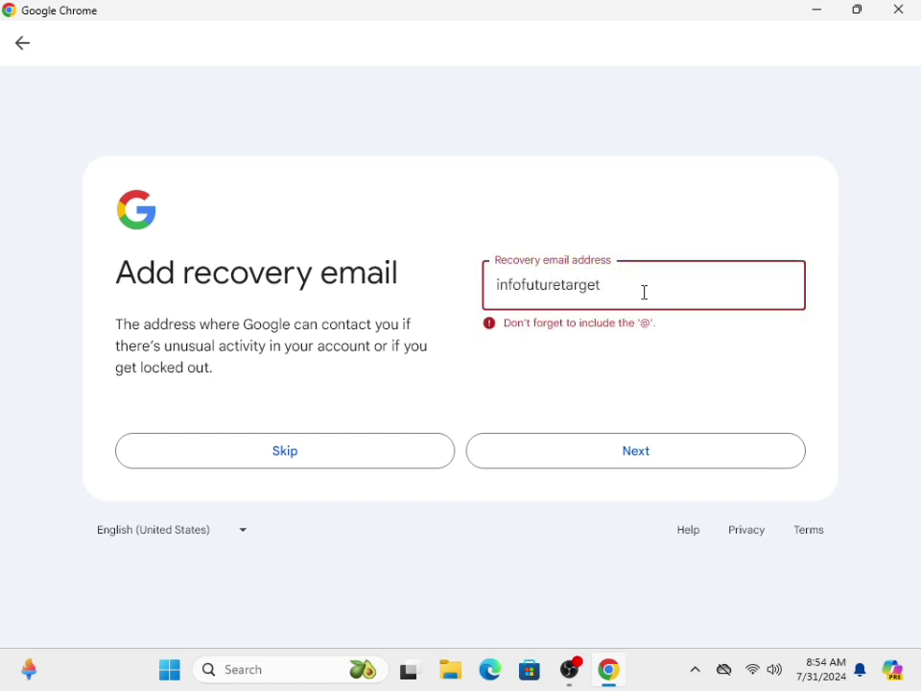
Add a recovery email address and continue to the account review.
{"action": "left_click", "coordinate": [636, 447]}
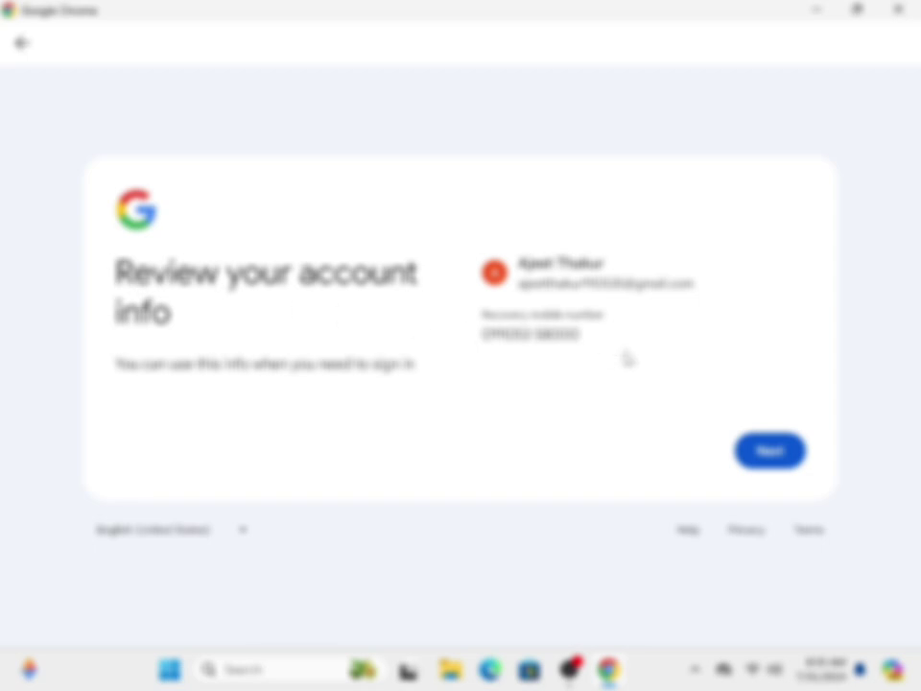
Confirm the reviewed account info and agree to Google's privacy and terms.
{"action": "left_click", "coordinate": [782, 454]}
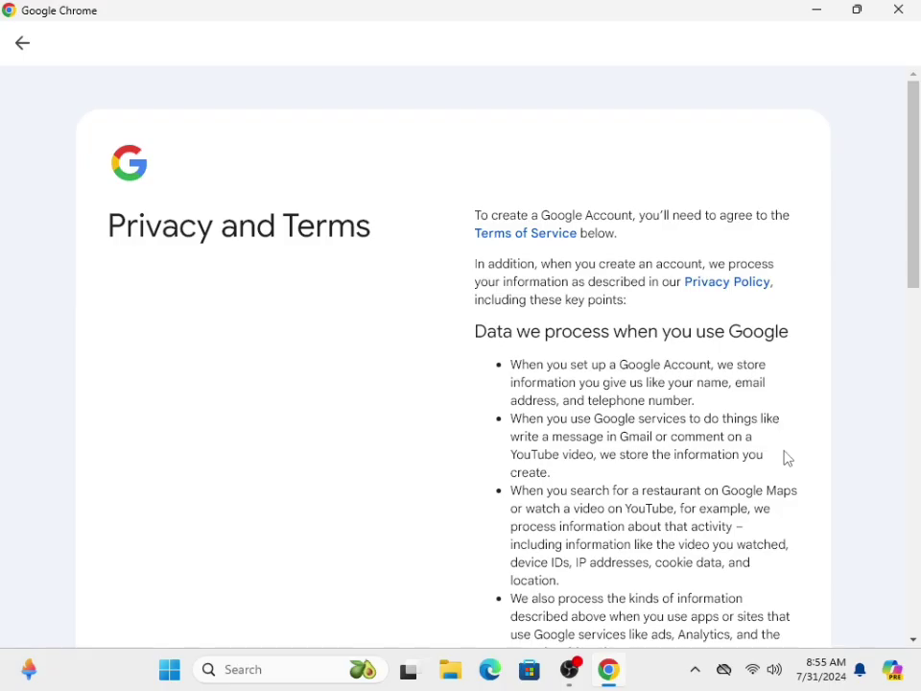
{"action": "scroll", "coordinate": [723, 384], "scroll_direction": "down", "scroll_amount": 10}
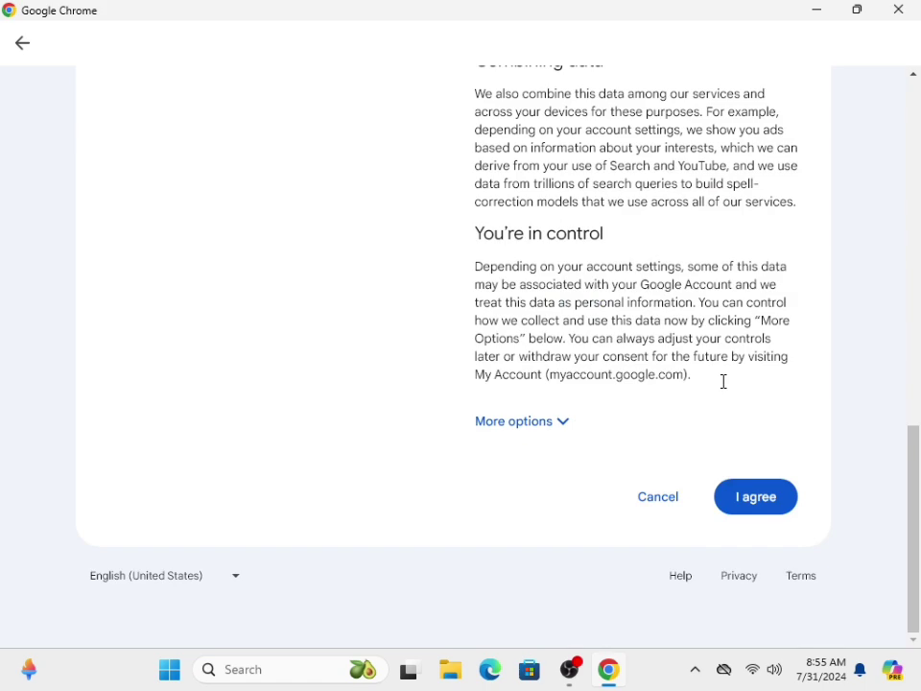
{"action": "scroll", "coordinate": [723, 382], "scroll_direction": "up", "scroll_amount": 10}
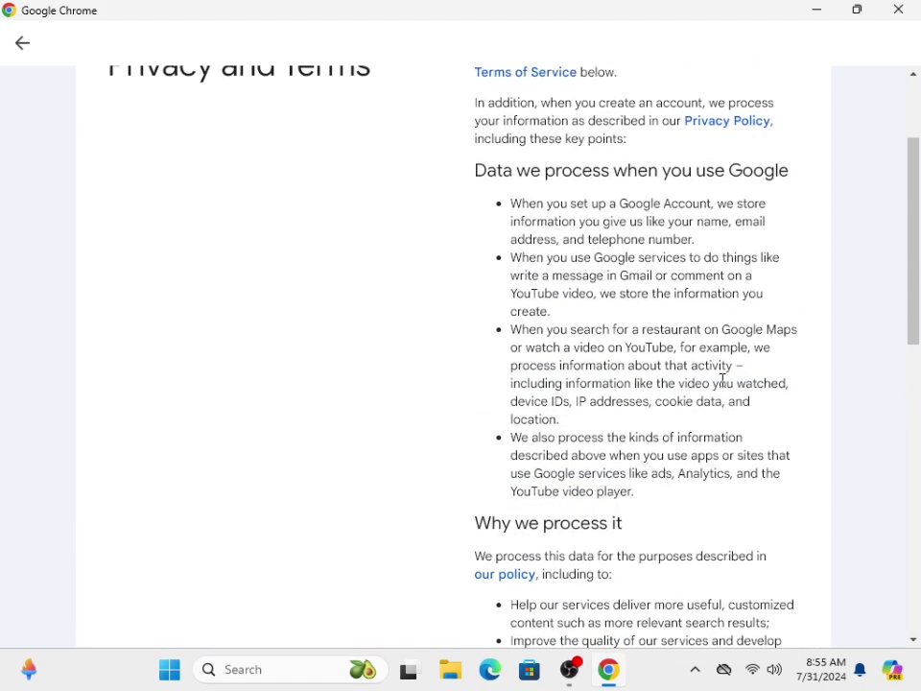
{"action": "scroll", "coordinate": [724, 379], "scroll_direction": "up", "scroll_amount": 2}
{"action": "scroll", "coordinate": [724, 380], "scroll_direction": "down", "scroll_amount": 10}
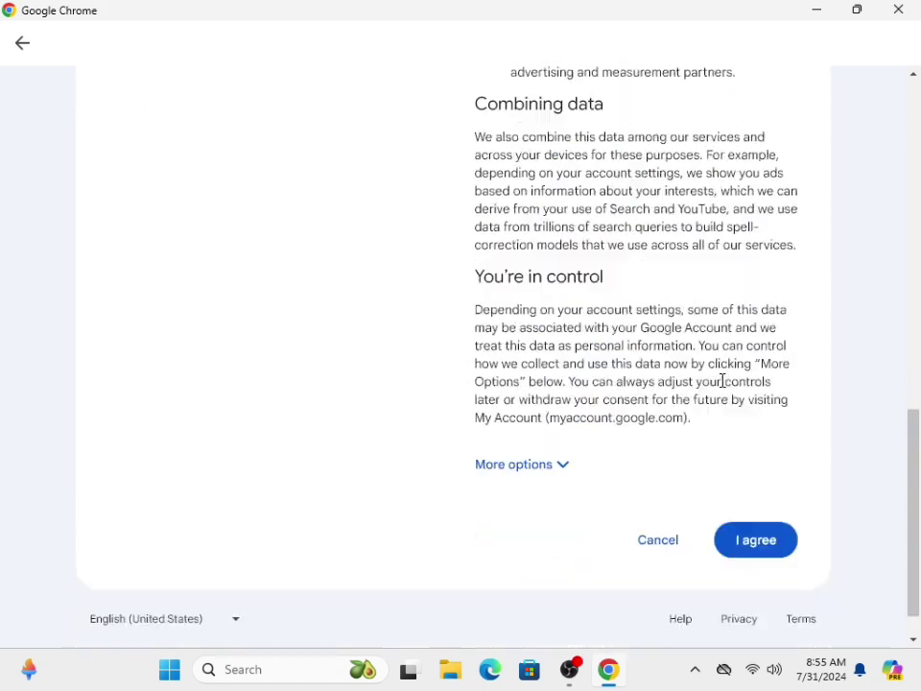
{"action": "scroll", "coordinate": [723, 381], "scroll_direction": "down", "scroll_amount": 1}
{"action": "left_click", "coordinate": [759, 502]}
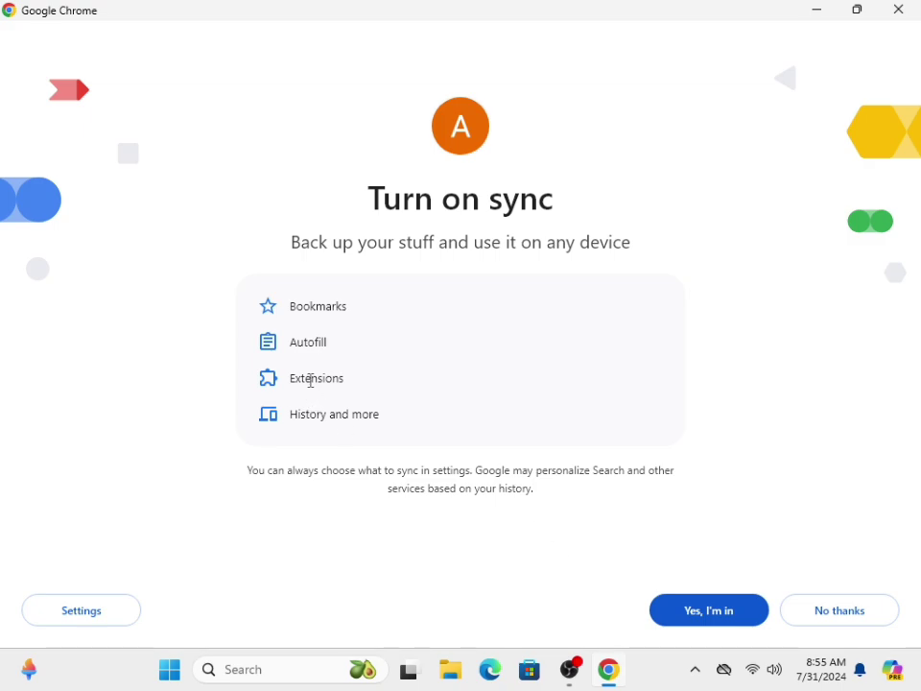
Turn on sync, skip profile customization, and maximize the Chrome window.
{"action": "left_click", "coordinate": [702, 619]}
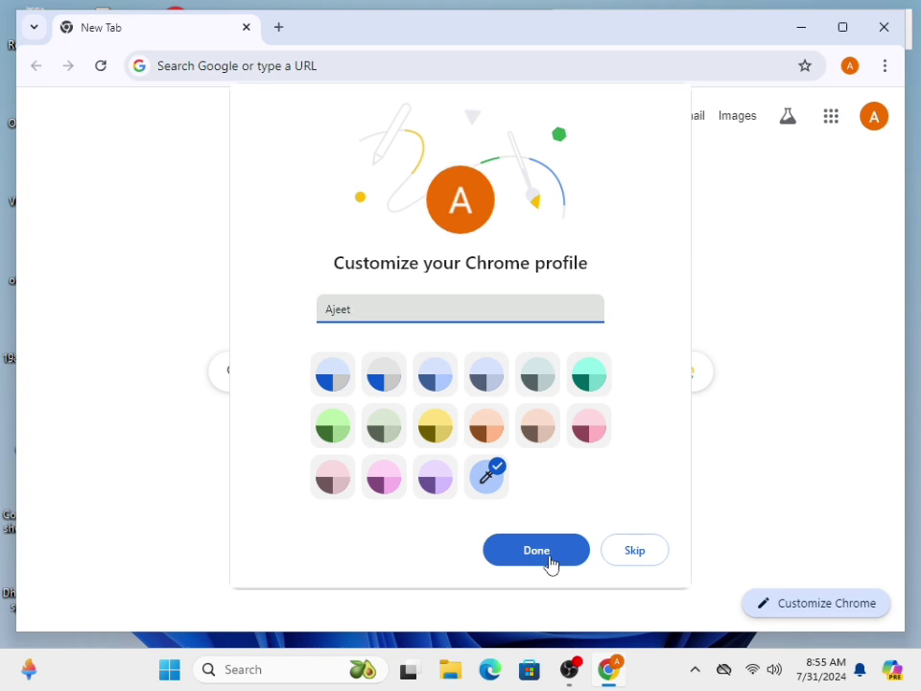
{"action": "left_click", "coordinate": [640, 552]}
{"action": "left_click", "coordinate": [852, 32]}
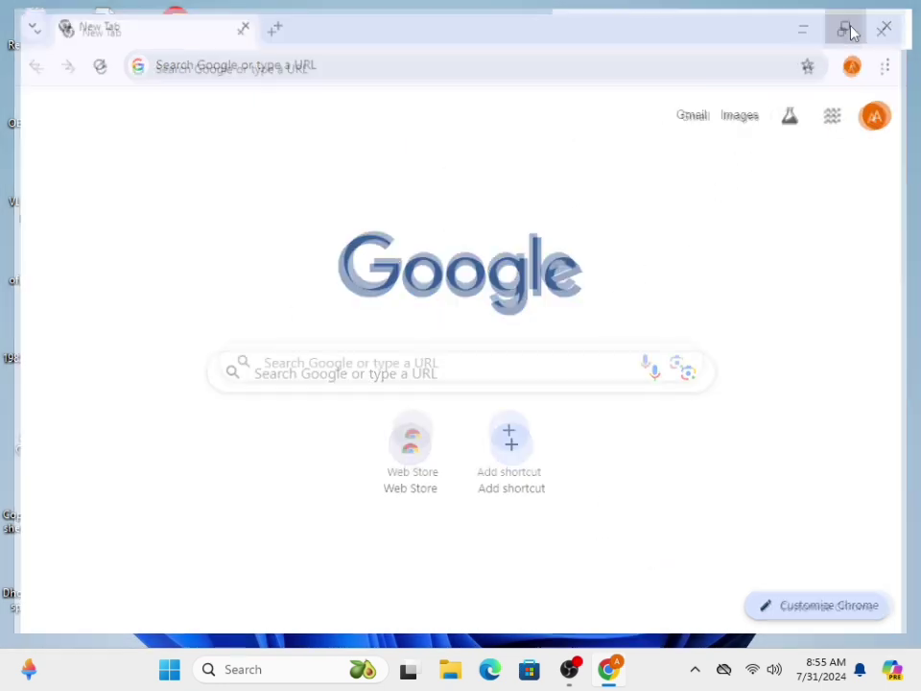
{"action": "mouse_move", "coordinate": [853, 29]}
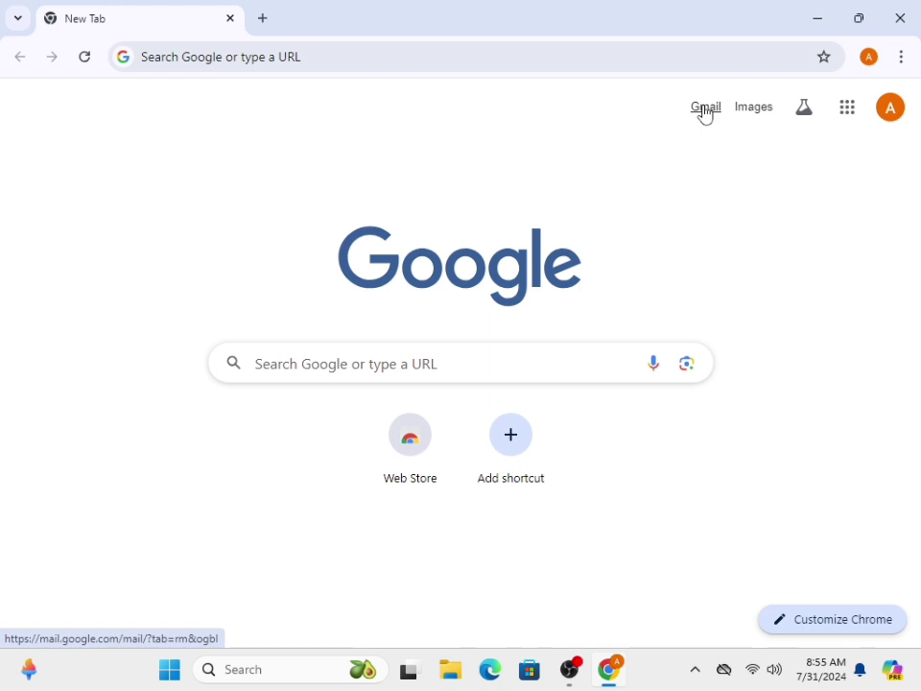
Open Gmail for the new account, dismiss the Get started card, and close the quick settings panel.
{"action": "left_click", "coordinate": [705, 109]}
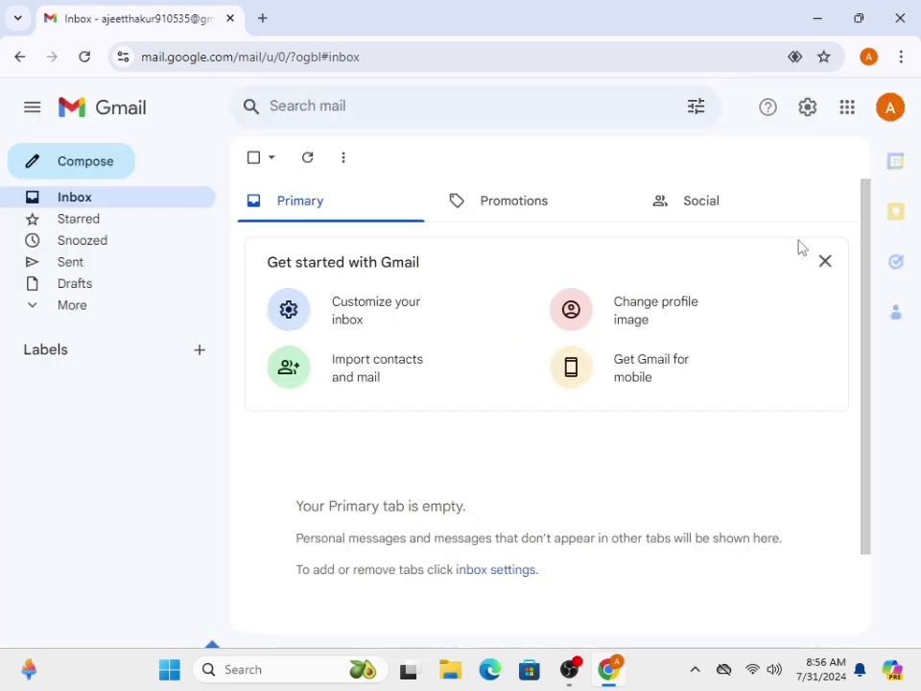
{"action": "left_click", "coordinate": [810, 261]}
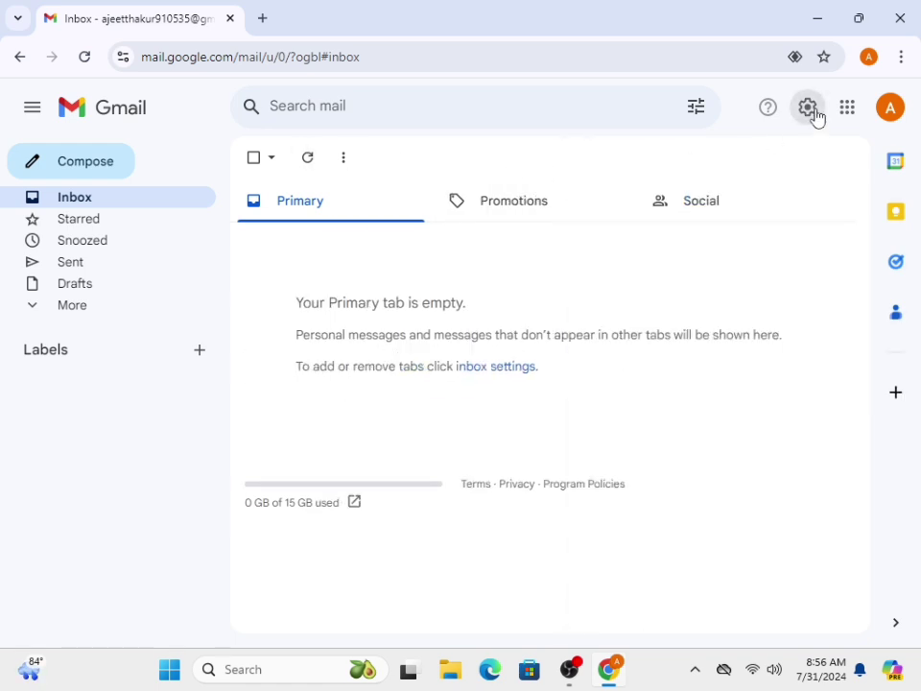
{"action": "left_click", "coordinate": [814, 113]}
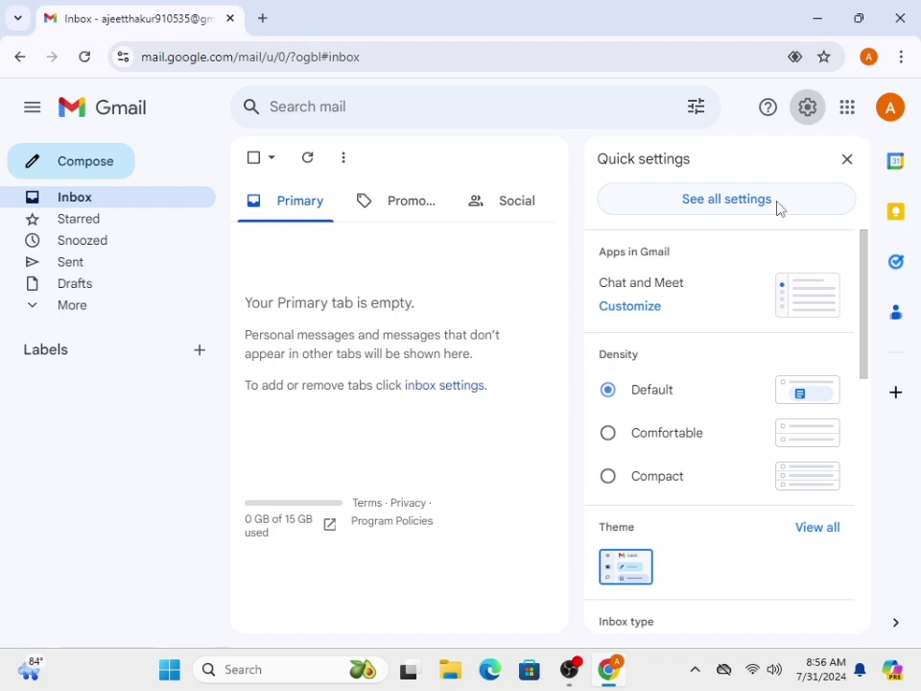
{"action": "scroll", "coordinate": [779, 313], "scroll_direction": "down", "scroll_amount": 3}
{"action": "scroll", "coordinate": [784, 308], "scroll_direction": "down", "scroll_amount": 4}
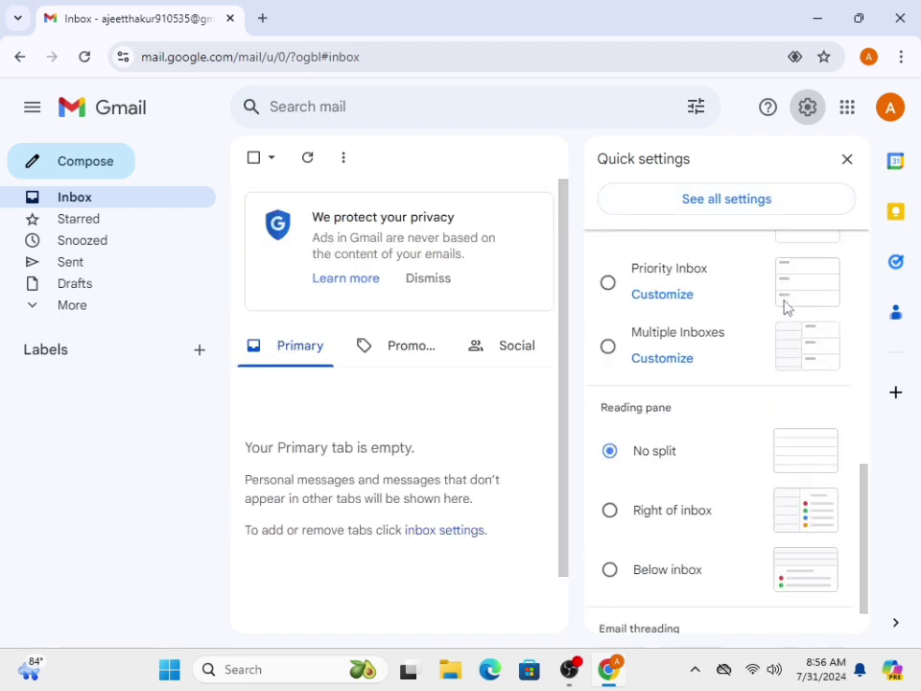
{"action": "scroll", "coordinate": [784, 307], "scroll_direction": "up", "scroll_amount": 5}
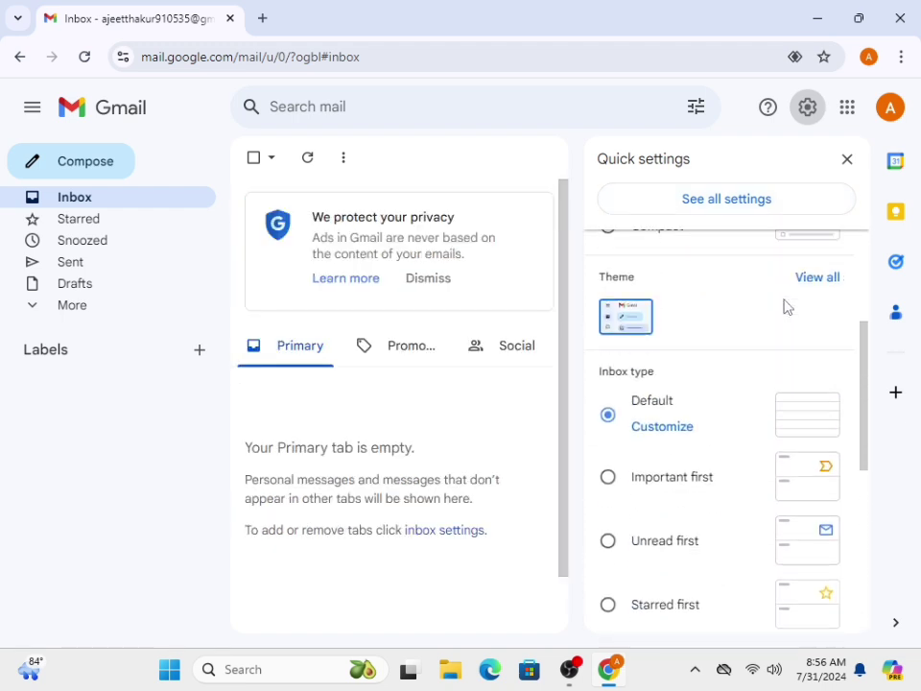
{"action": "scroll", "coordinate": [784, 306], "scroll_direction": "up", "scroll_amount": 1}
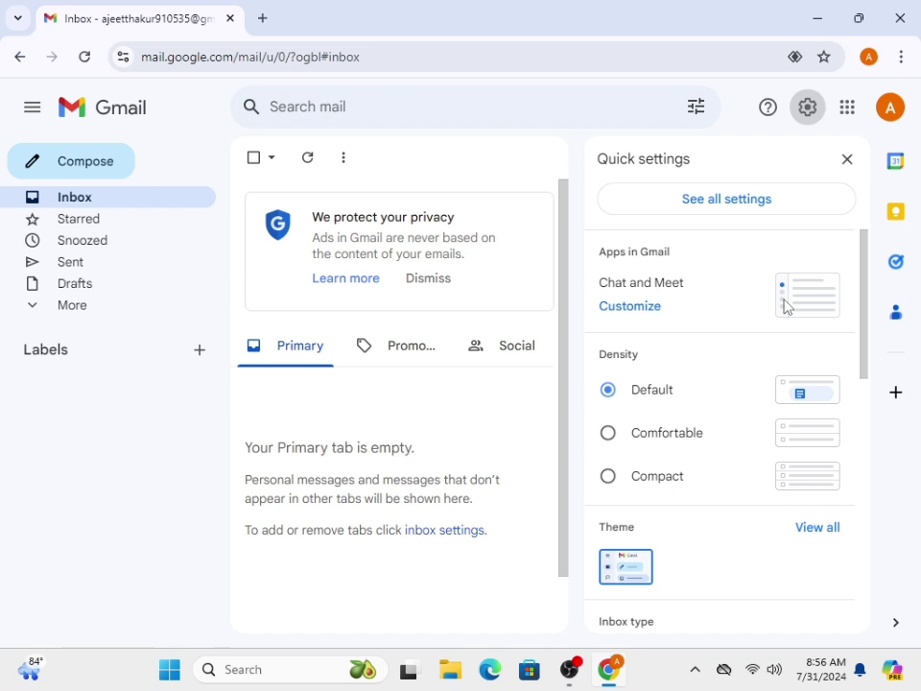
{"action": "left_click", "coordinate": [847, 162]}
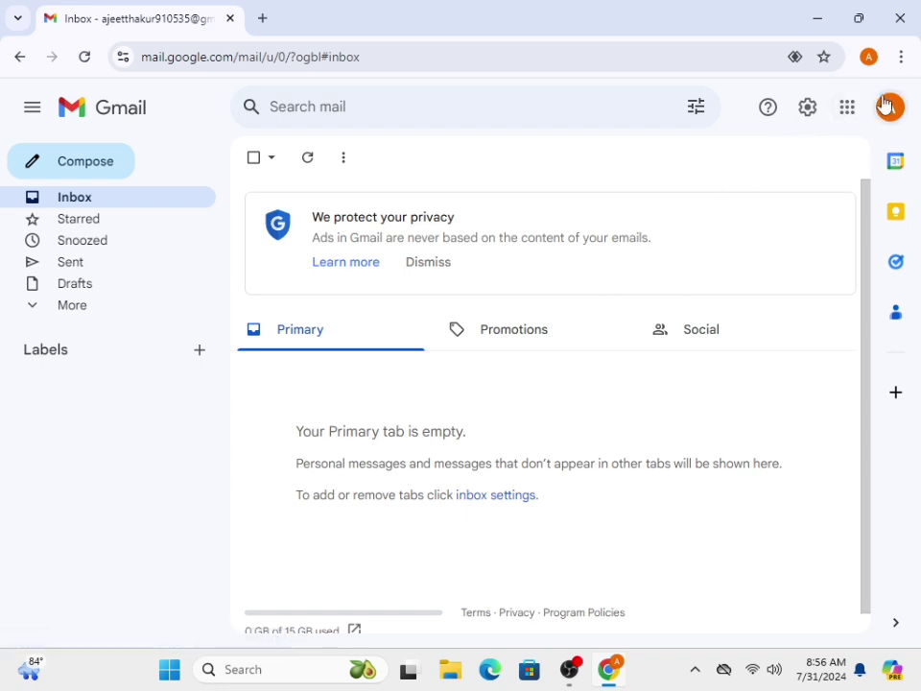
Sign out from the Google account panel and go back to the empty Sign in page.
{"action": "left_click", "coordinate": [869, 58]}
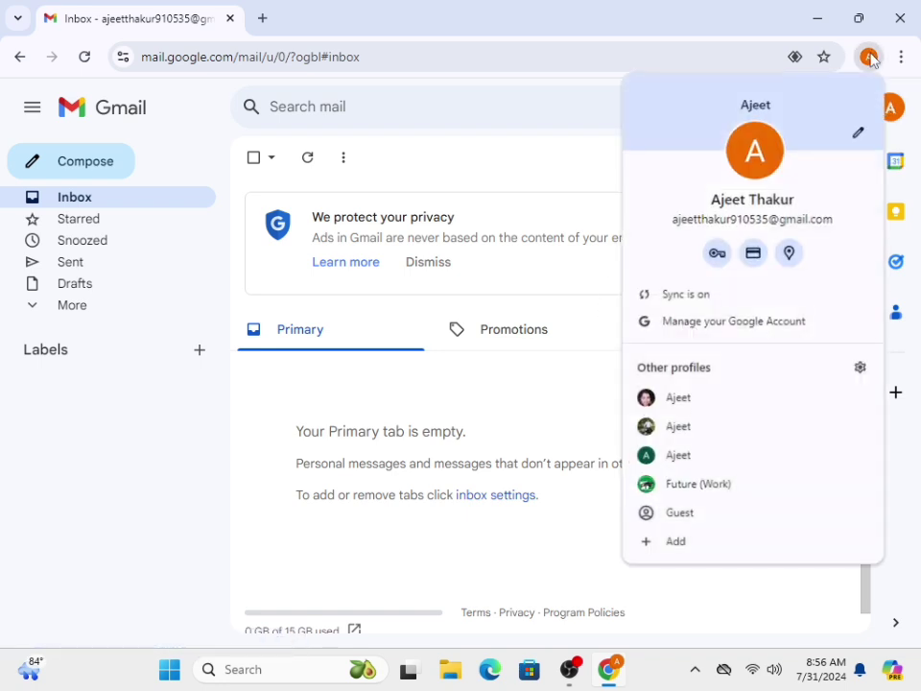
{"action": "left_click", "coordinate": [567, 152]}
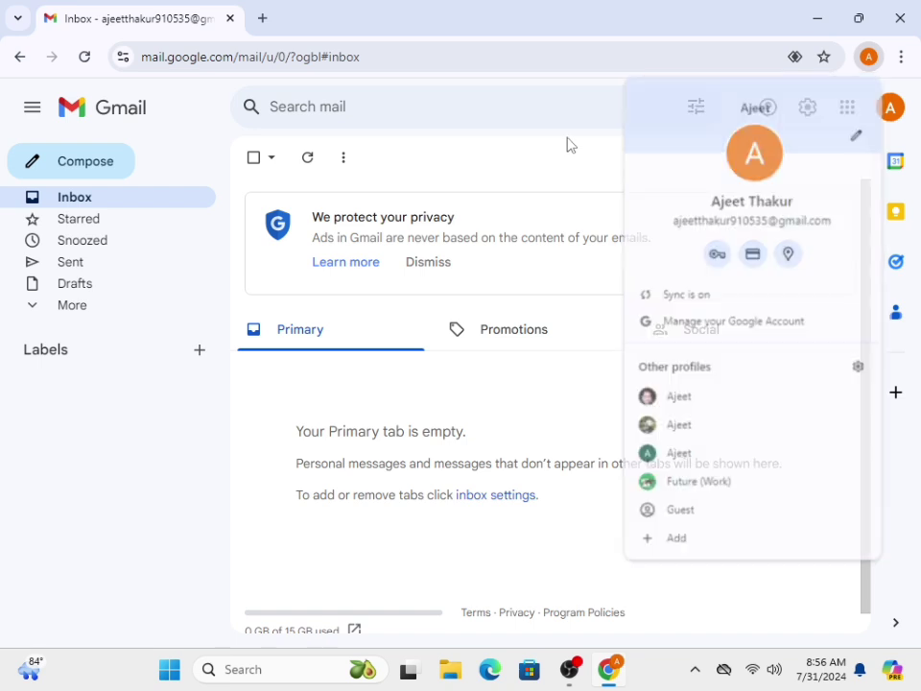
{"action": "left_click", "coordinate": [897, 117]}
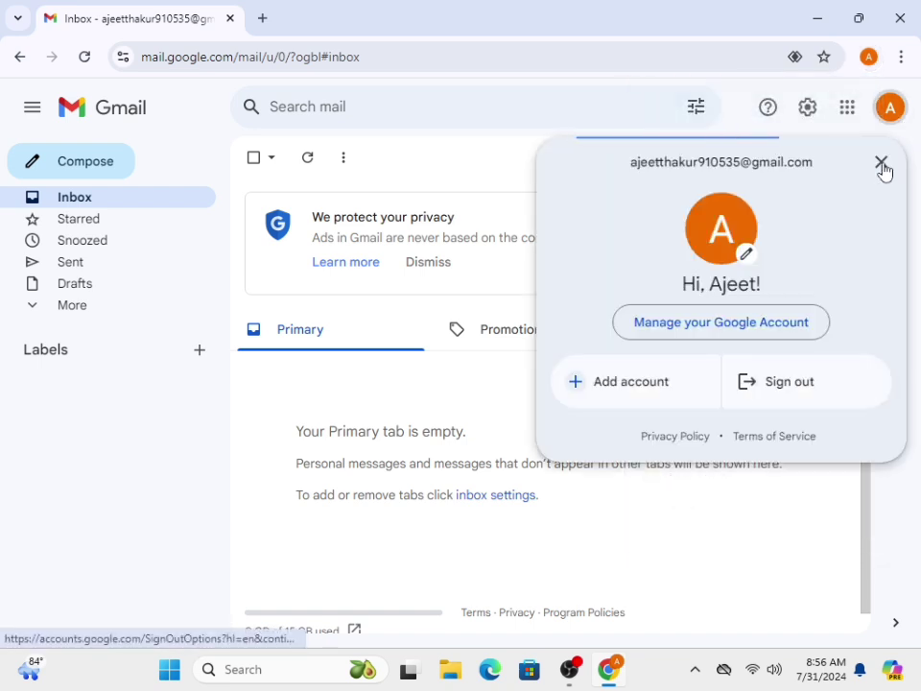
{"action": "left_click", "coordinate": [792, 392]}
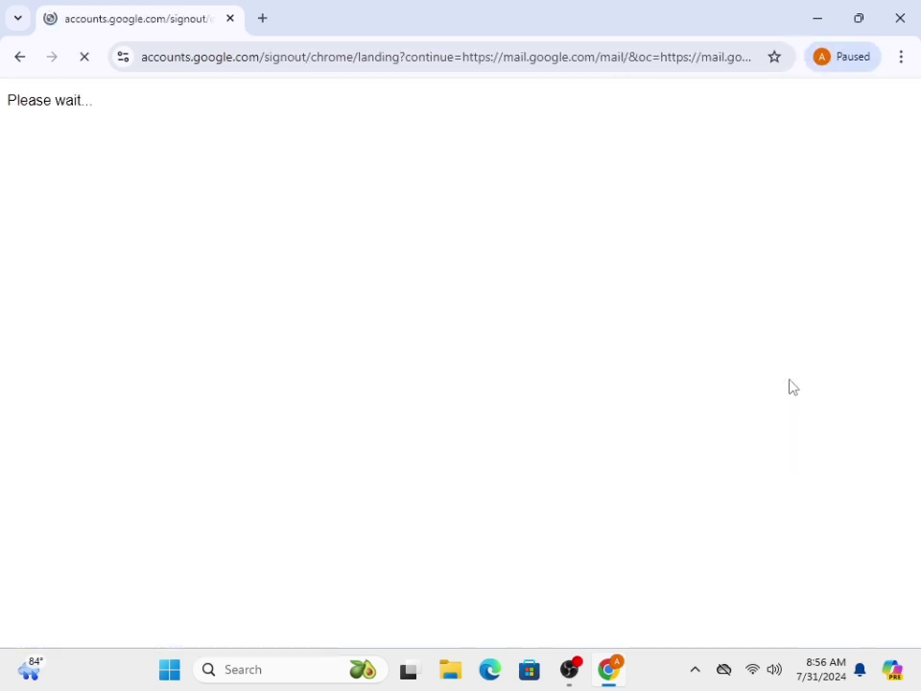
{"action": "left_click", "coordinate": [521, 436]}
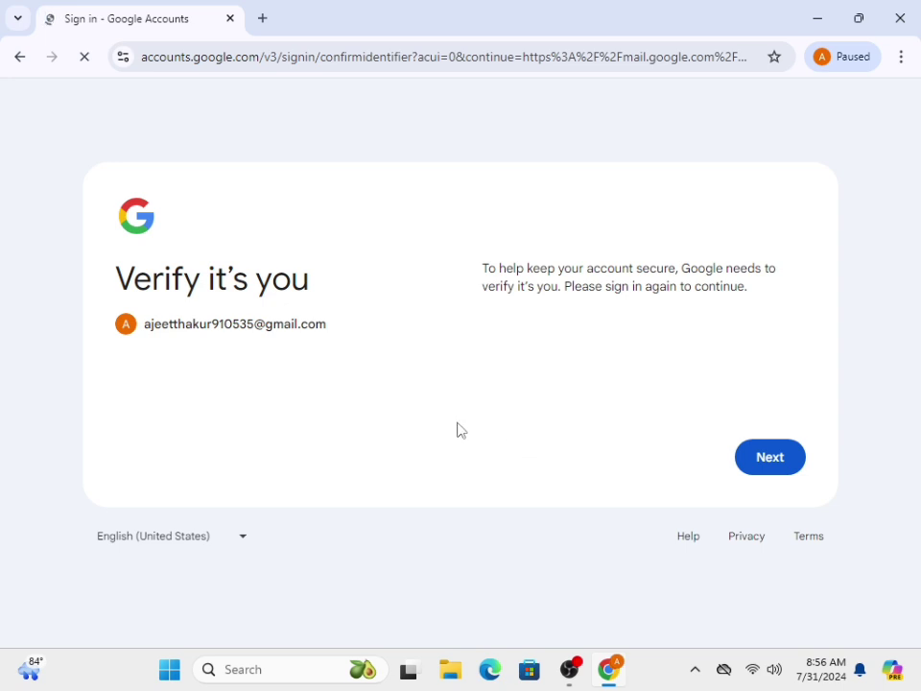
{"action": "left_click", "coordinate": [18, 56]}
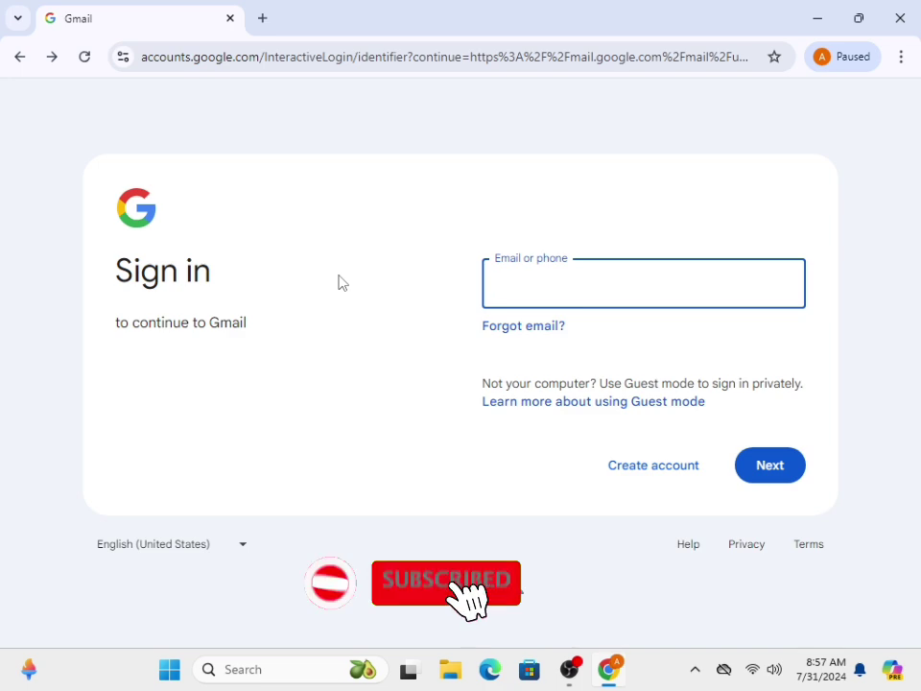
Close Chrome, relaunch it from Windows search 'cho', and open the newly created profile.
{"action": "left_click", "coordinate": [900, 17]}
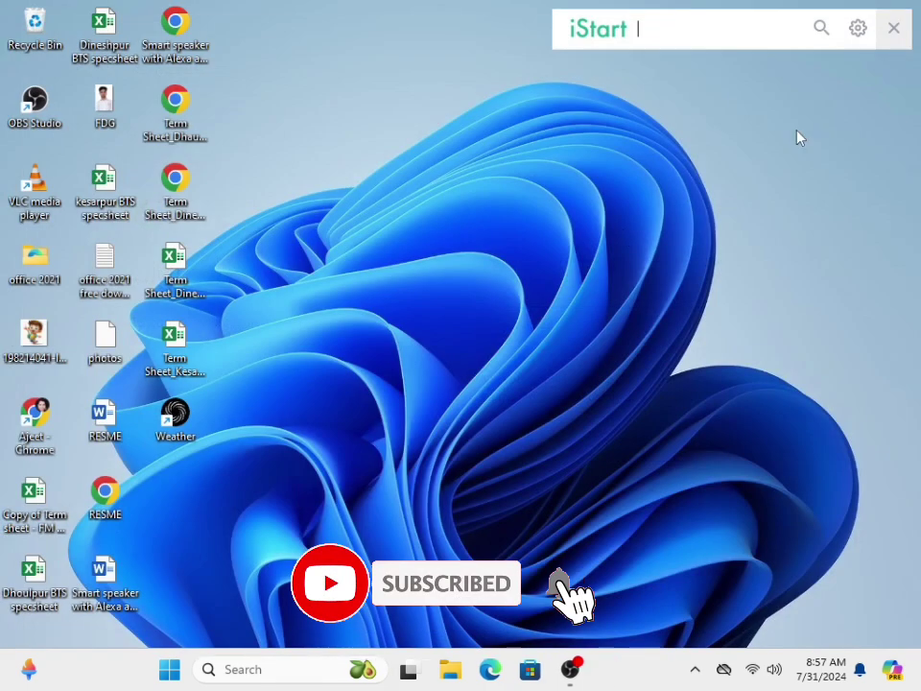
{"action": "left_click", "coordinate": [318, 669]}
{"action": "type", "text": "cho"}
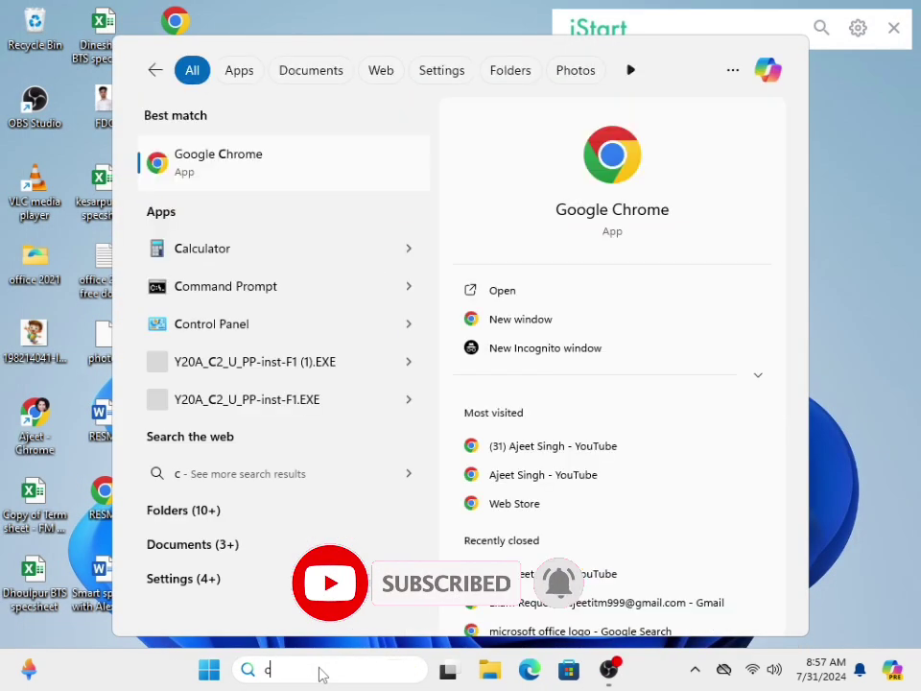
{"action": "left_click", "coordinate": [248, 169]}
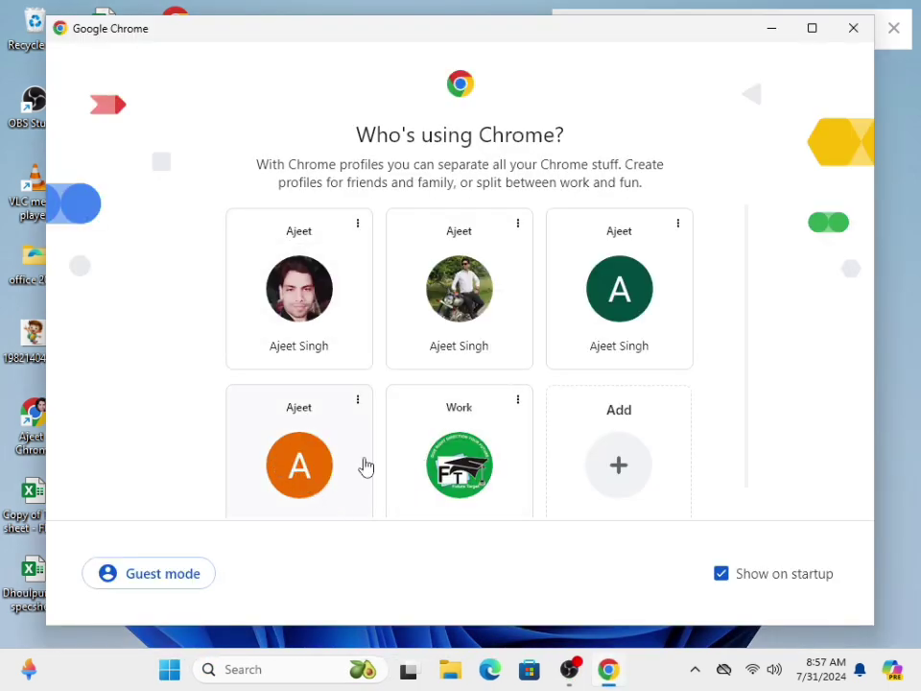
{"action": "left_click", "coordinate": [815, 27]}
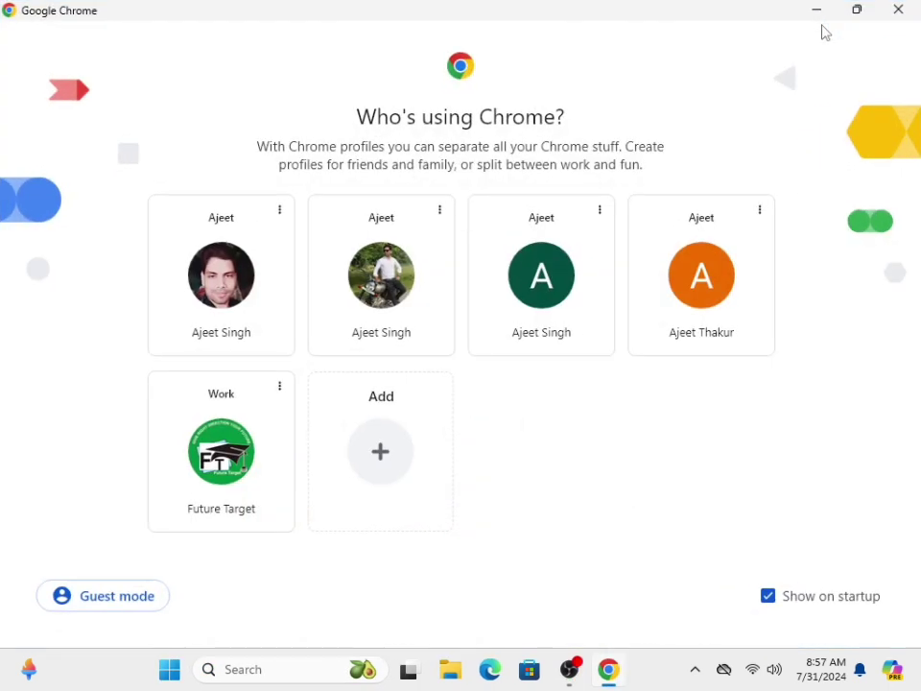
{"action": "left_click", "coordinate": [681, 303]}
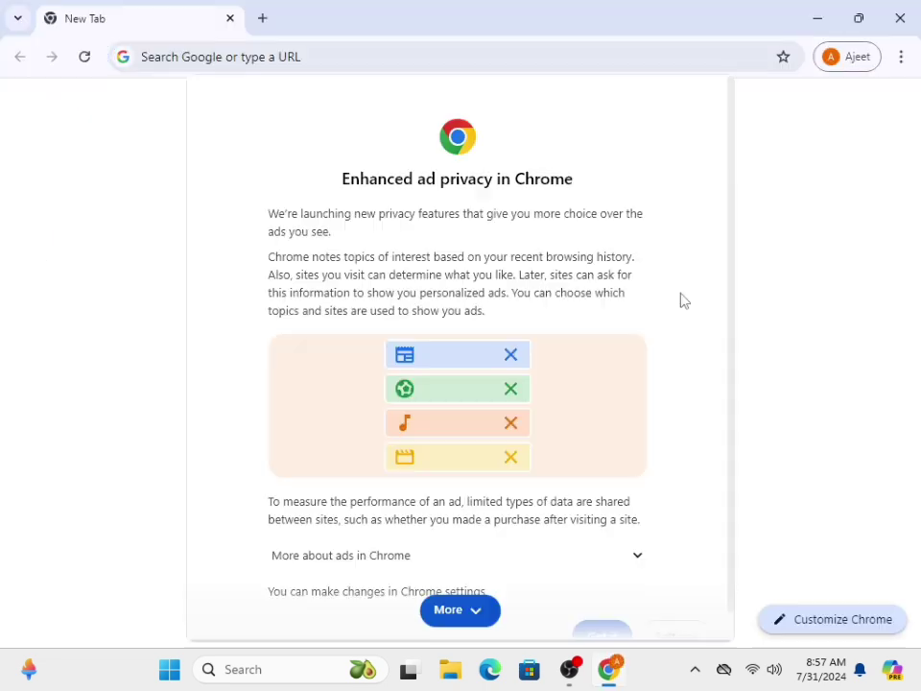
Acknowledge the ad privacy notice, confirm sync is paused, and go to Gmail's sign-in page.
{"action": "left_click", "coordinate": [460, 610]}
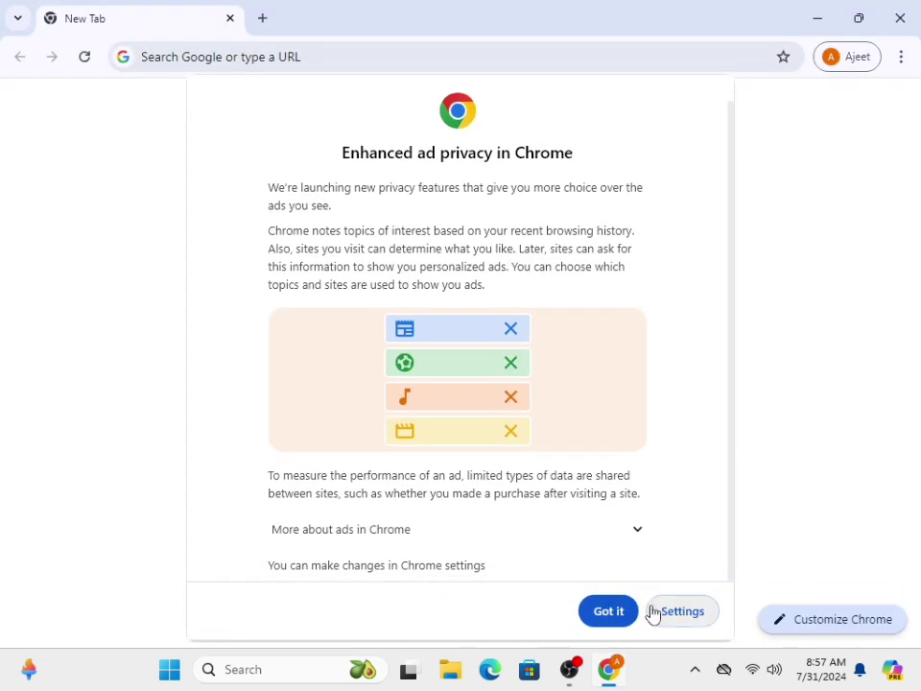
{"action": "left_click", "coordinate": [609, 611]}
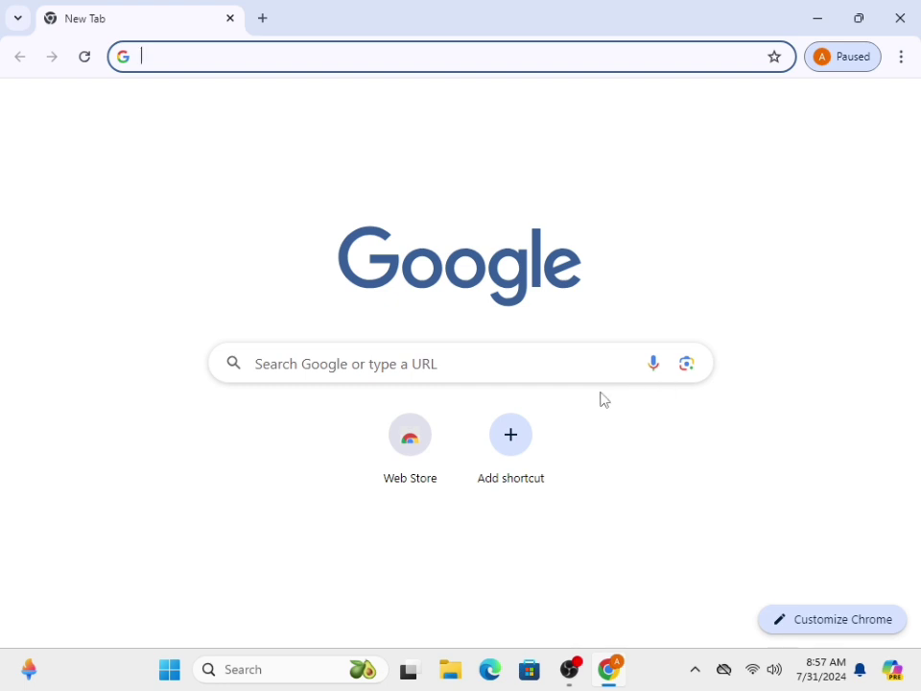
{"action": "left_click", "coordinate": [825, 57]}
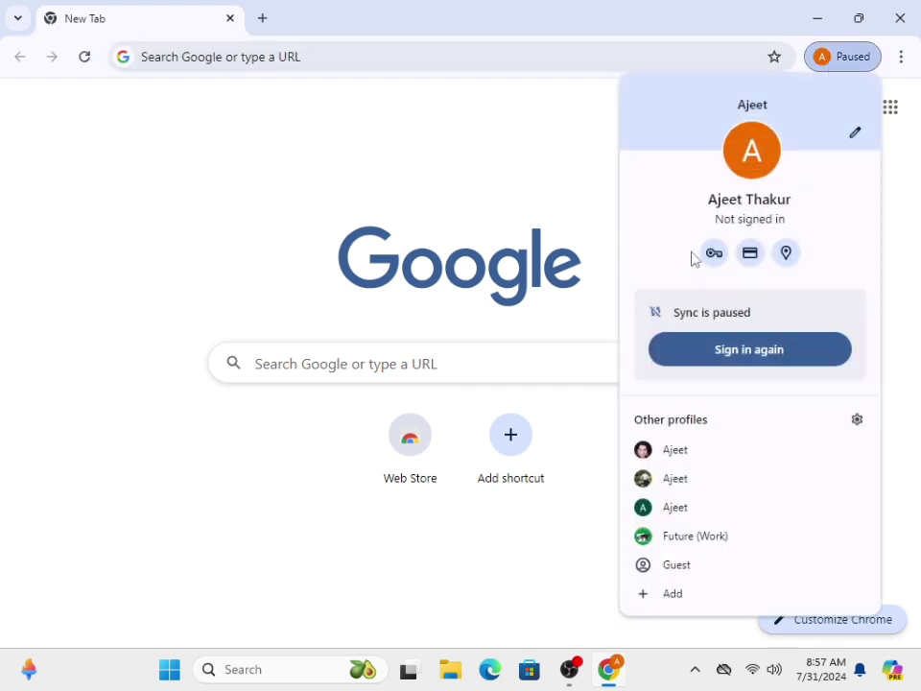
{"action": "left_click", "coordinate": [513, 216]}
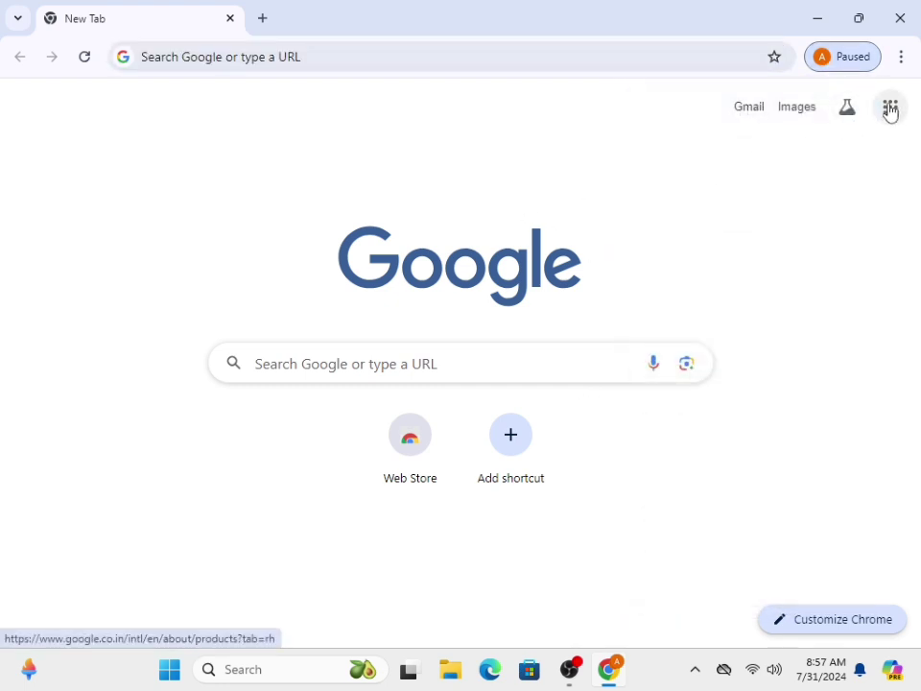
{"action": "left_click", "coordinate": [749, 106]}
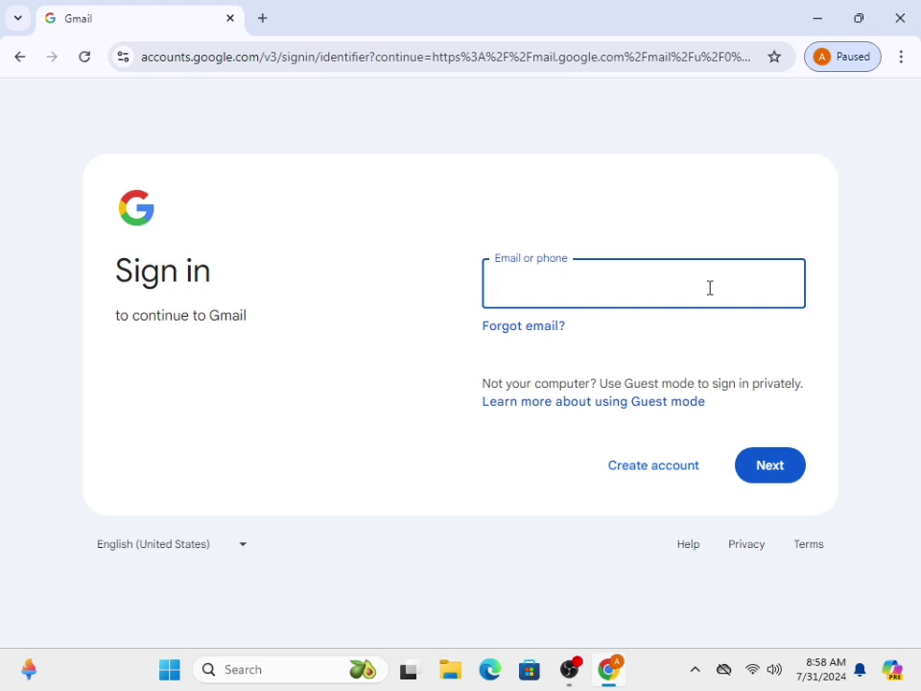
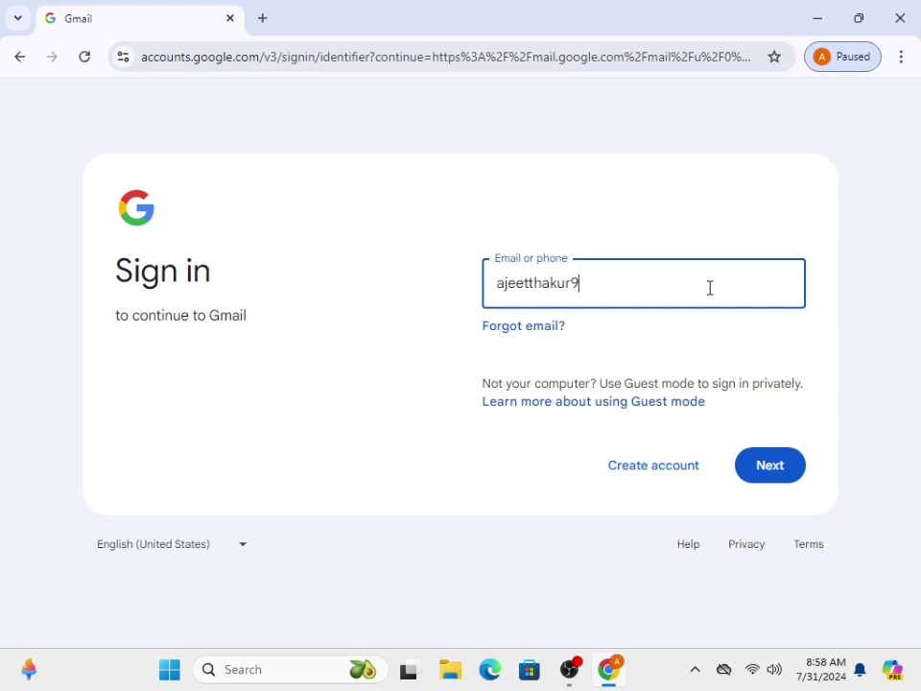
Enter the account's email address, correct its missing digit, then submit the account password.
{"action": "key", "text": "Return"}
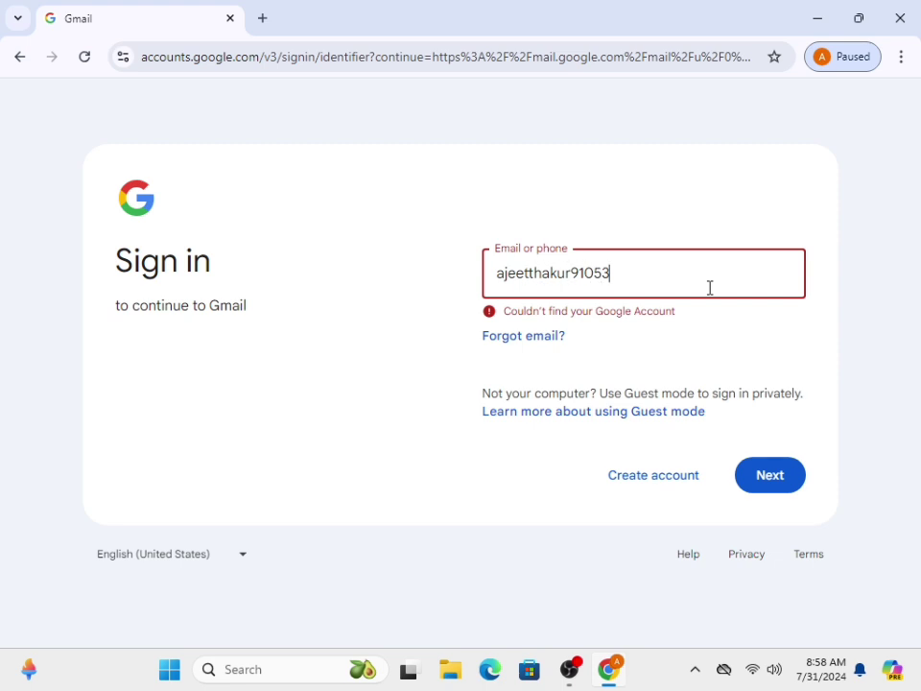
{"action": "key", "text": "Return"}
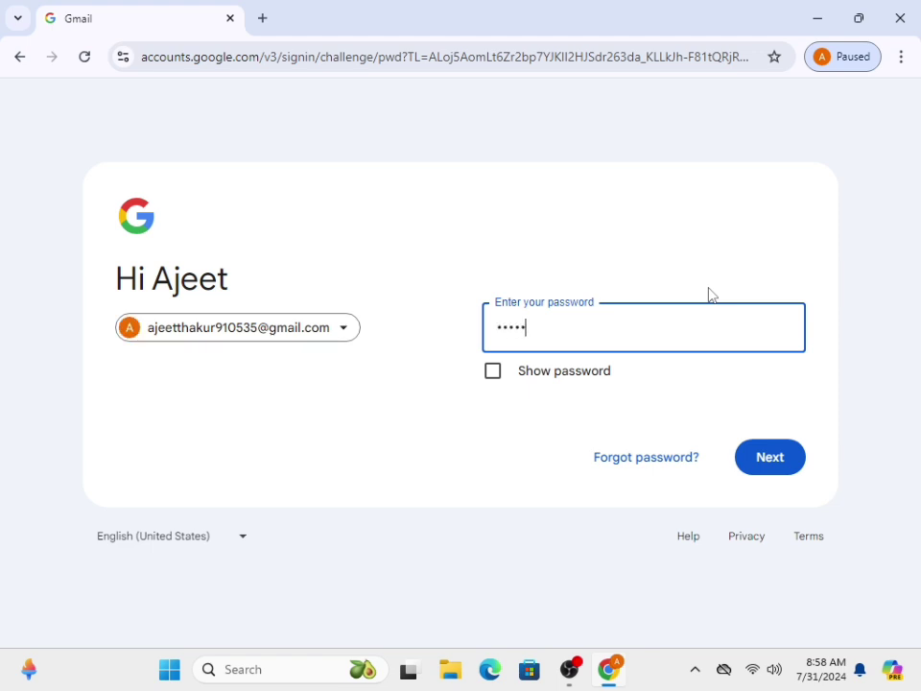
{"action": "type", "text": "•"}
{"action": "key", "text": "Return"}
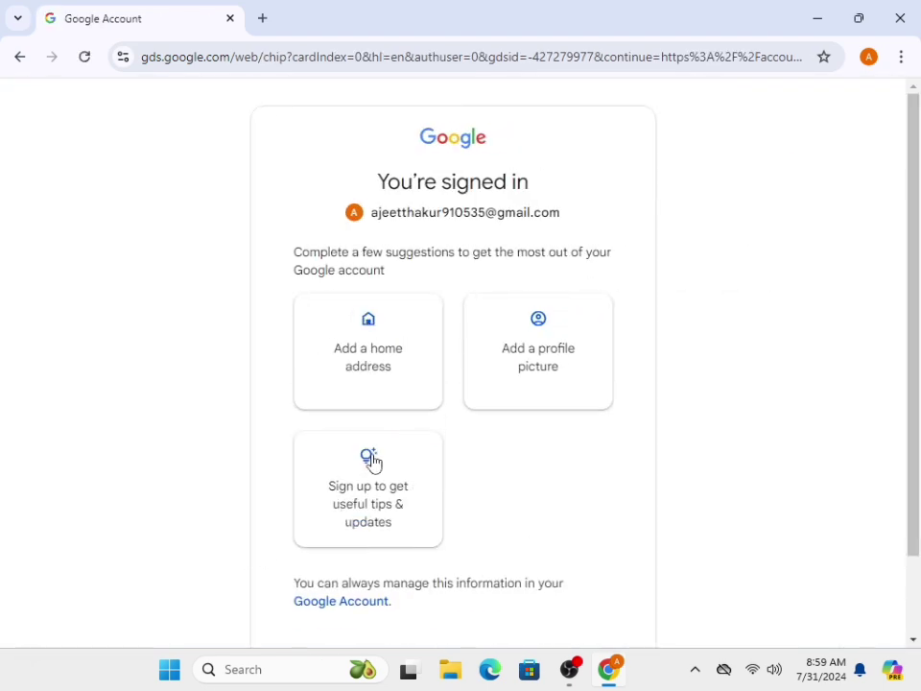
Skip the account suggestions with Not now and confirm the Chrome profile shows sync on.
{"action": "scroll", "coordinate": [384, 471], "scroll_direction": "down", "scroll_amount": 2}
{"action": "left_click", "coordinate": [324, 569]}
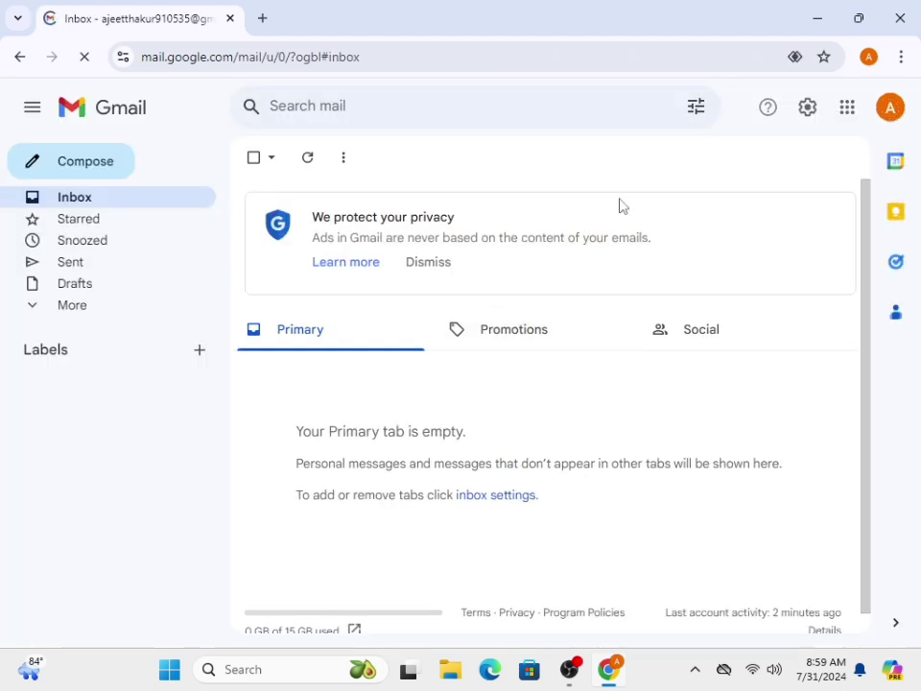
{"action": "left_click", "coordinate": [870, 58]}
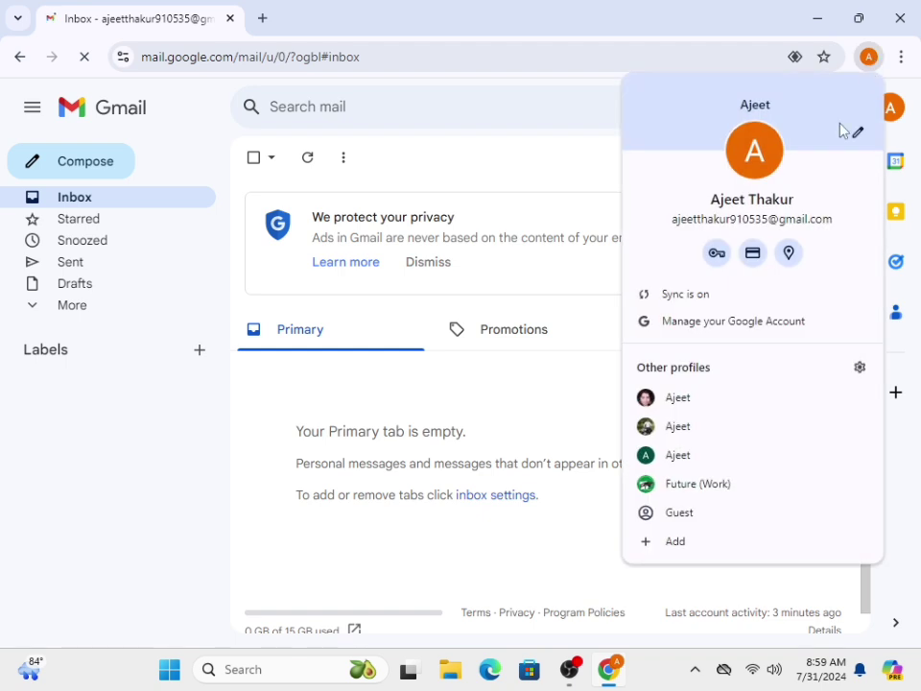